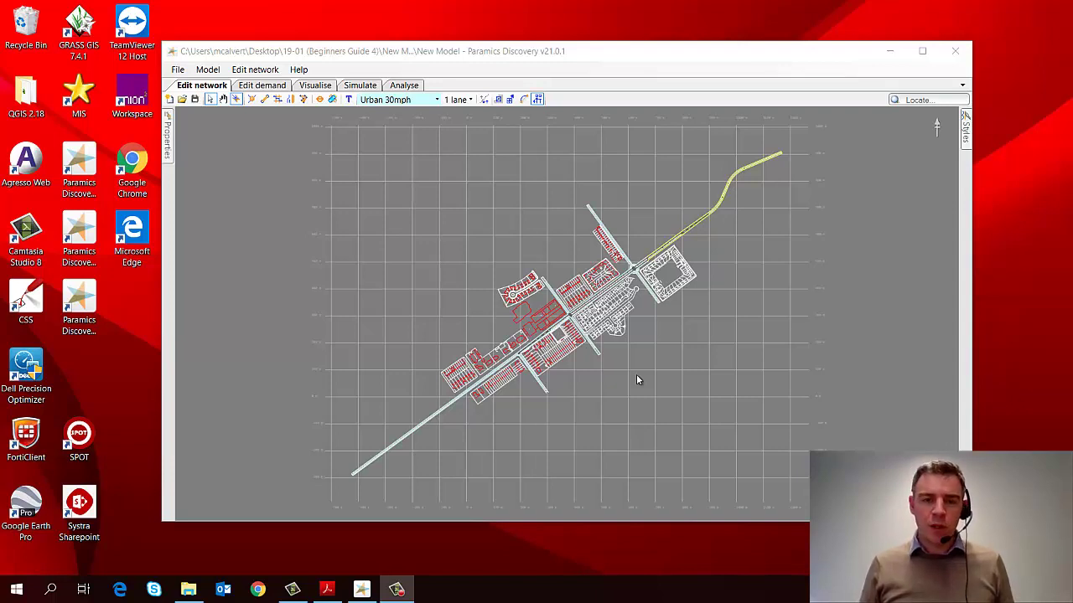
Switch to the other model window and pan toward the lower-left junctions and road end
{"action": "key", "text": "alt+Tab"}
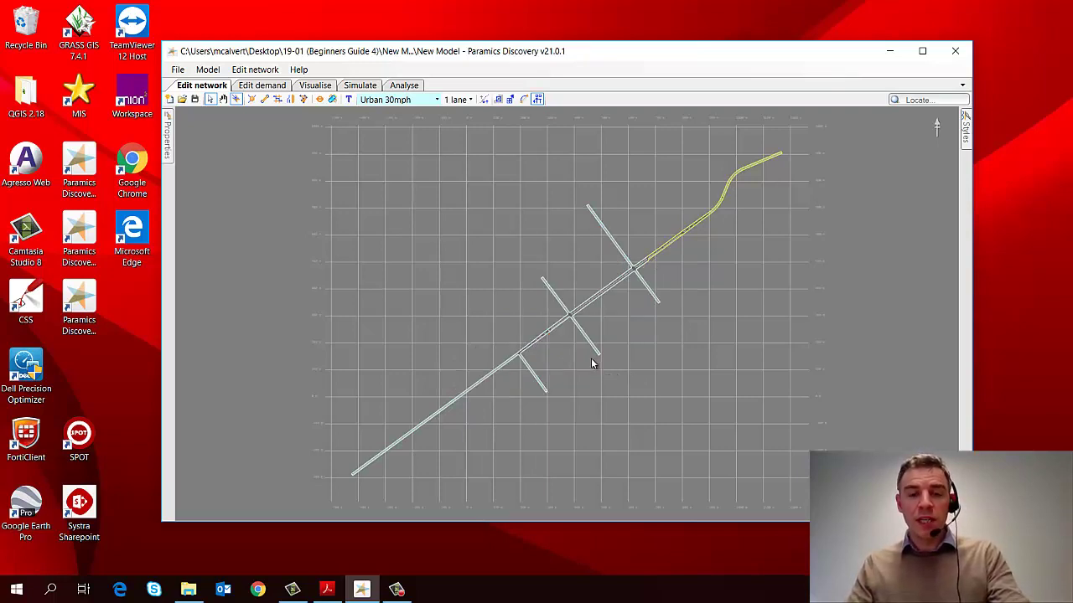
{"action": "scroll", "coordinate": [586, 323], "scroll_direction": "up", "scroll_amount": 3}
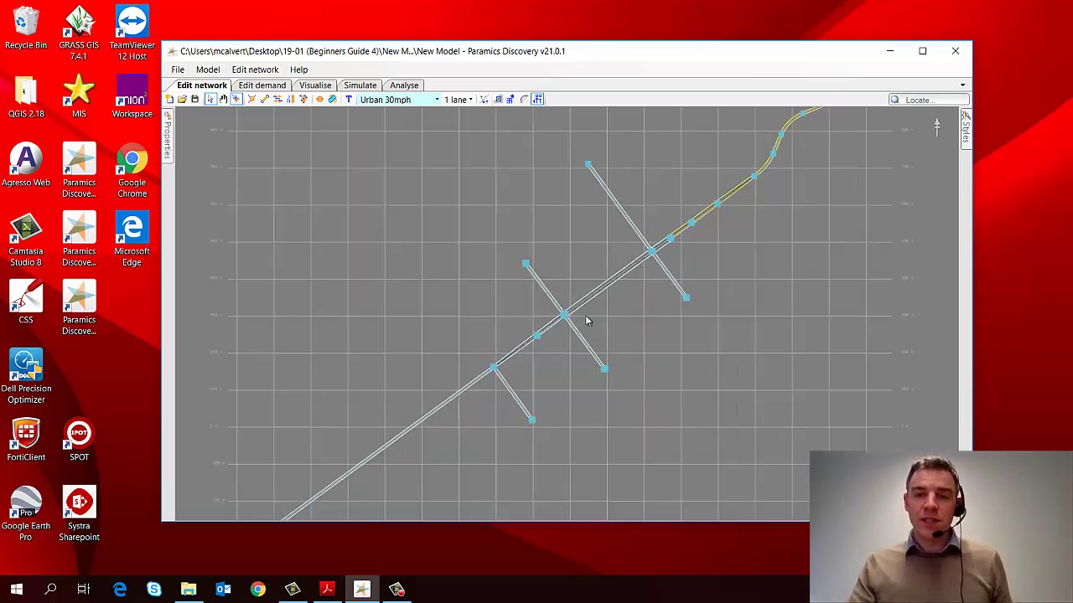
{"action": "scroll", "coordinate": [641, 290], "scroll_direction": "up", "scroll_amount": 3}
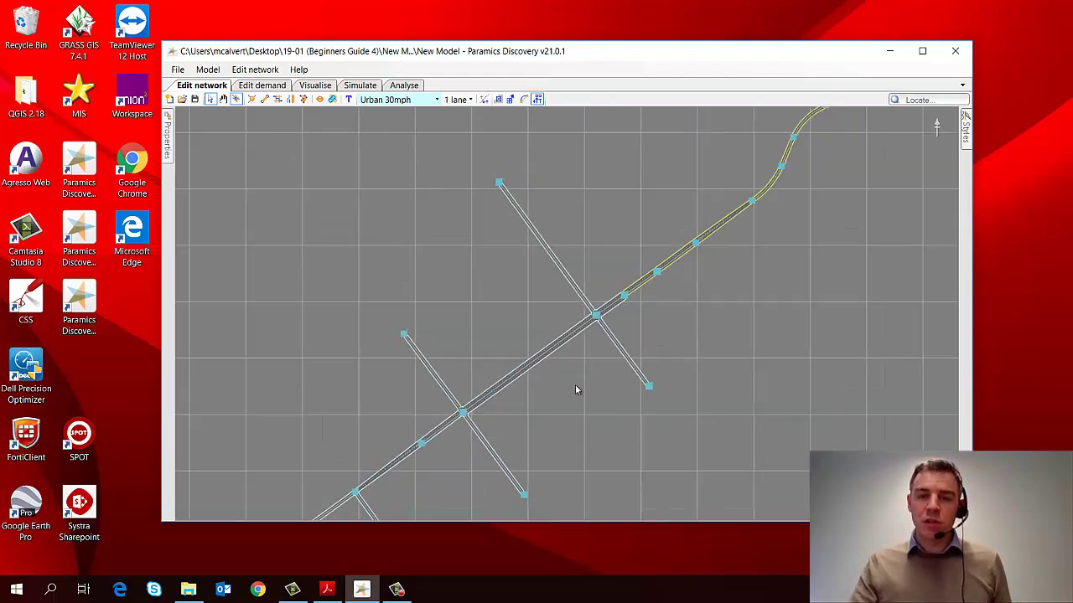
{"action": "scroll", "coordinate": [569, 394], "scroll_direction": "down", "scroll_amount": 2}
{"action": "left_click_drag", "start_coordinate": [447, 460], "coordinate": [587, 297]}
{"action": "left_click_drag", "start_coordinate": [411, 436], "coordinate": [566, 264]}
{"action": "left_click_drag", "start_coordinate": [441, 354], "coordinate": [663, 242]}
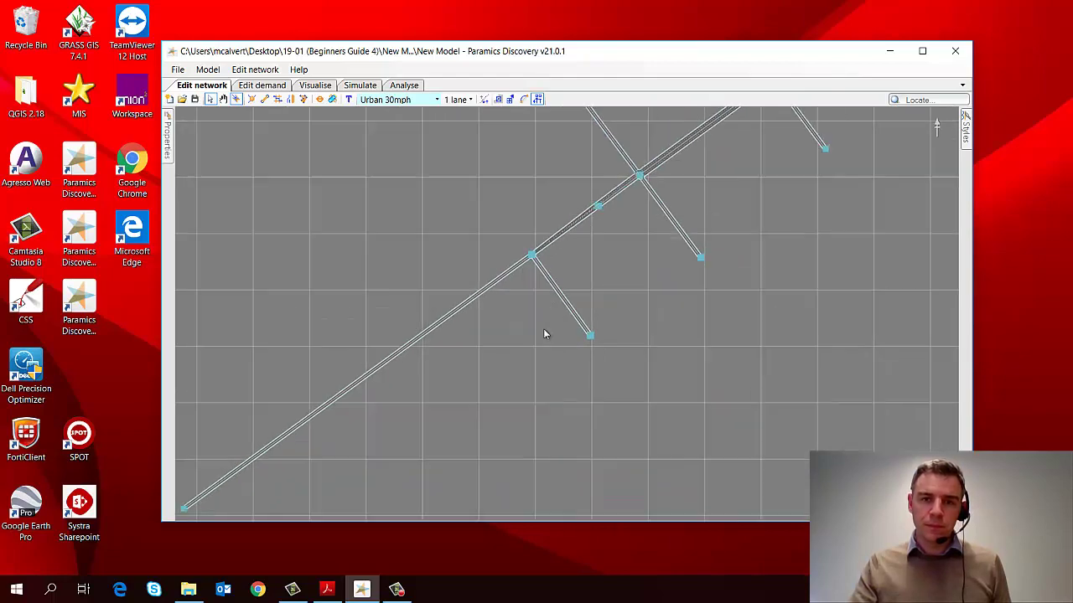
{"action": "left_click_drag", "start_coordinate": [525, 350], "coordinate": [634, 258]}
{"action": "scroll", "coordinate": [538, 382], "scroll_direction": "down", "scroll_amount": 2}
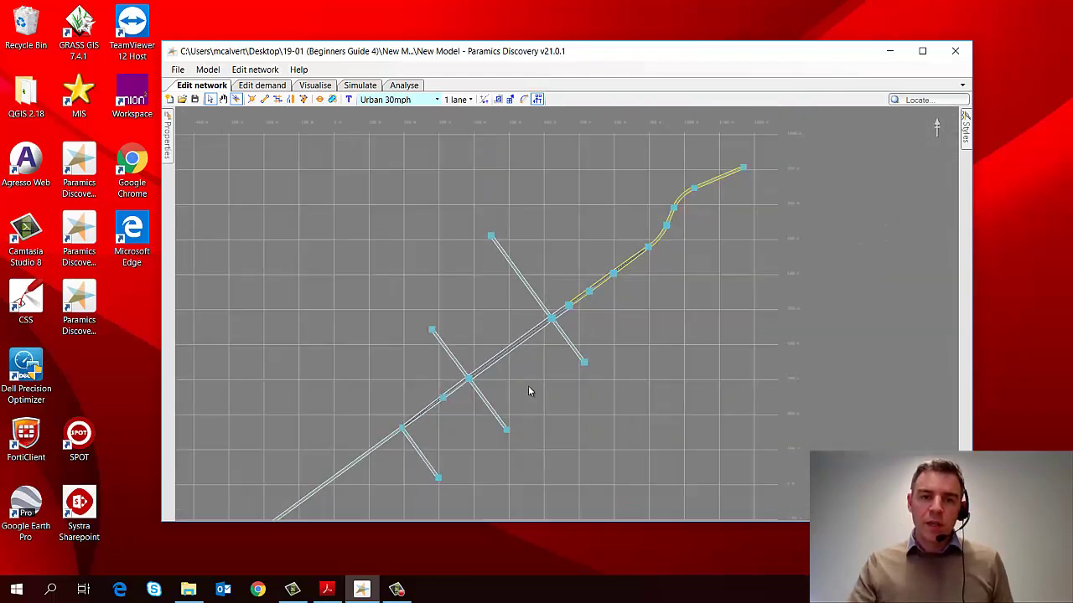
{"action": "scroll", "coordinate": [562, 344], "scroll_direction": "down", "scroll_amount": 2}
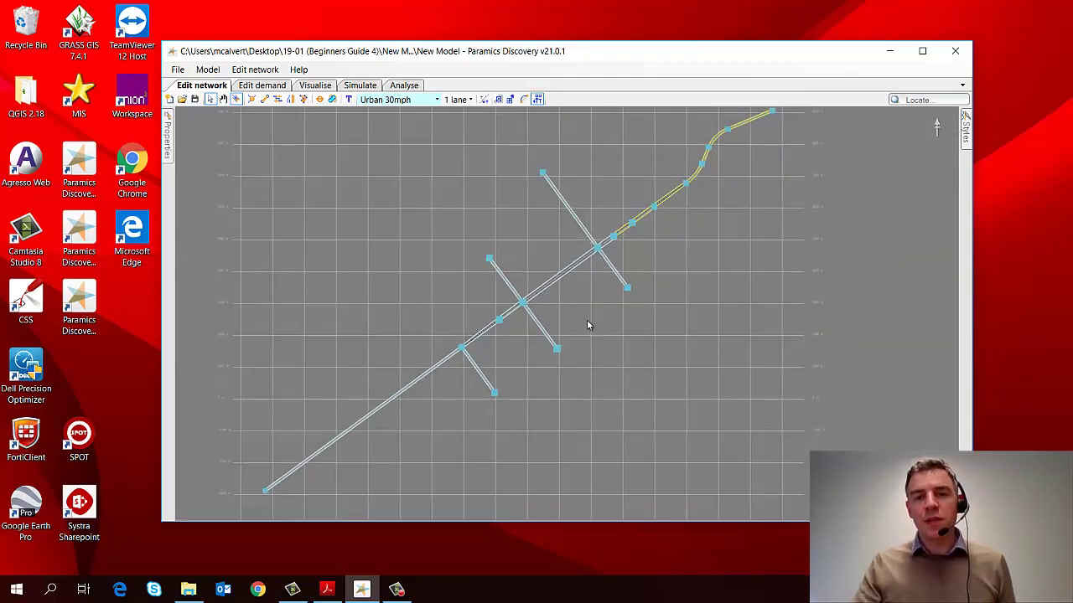
Zoom and pan across the network, bringing the curved north-east road end into view
{"action": "left_click_drag", "start_coordinate": [584, 325], "coordinate": [591, 360]}
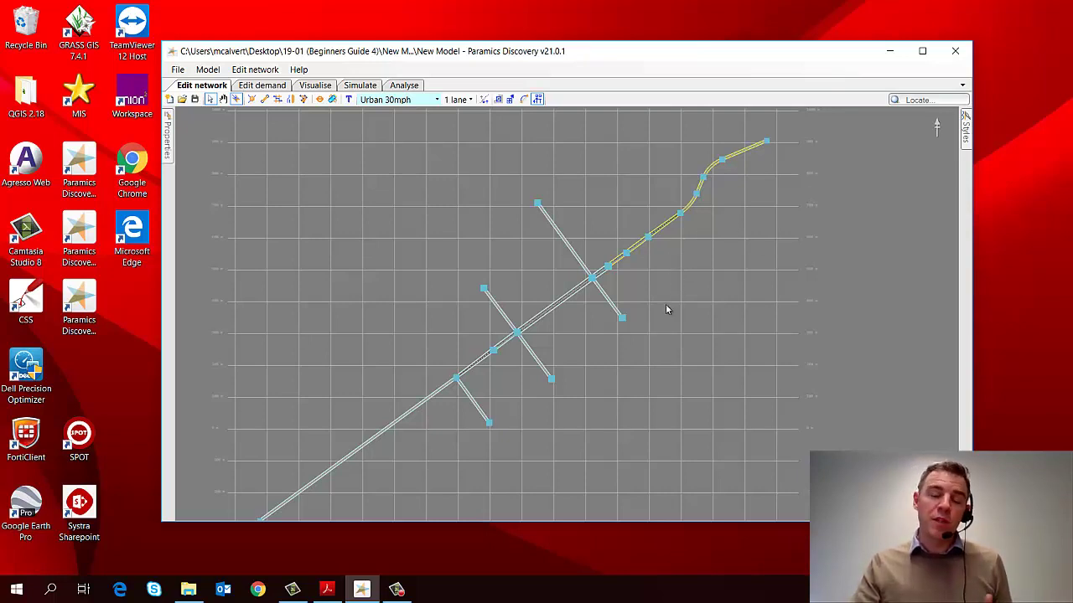
{"action": "scroll", "coordinate": [598, 352], "scroll_direction": "down", "scroll_amount": 2}
{"action": "left_click_drag", "start_coordinate": [597, 345], "coordinate": [609, 324]}
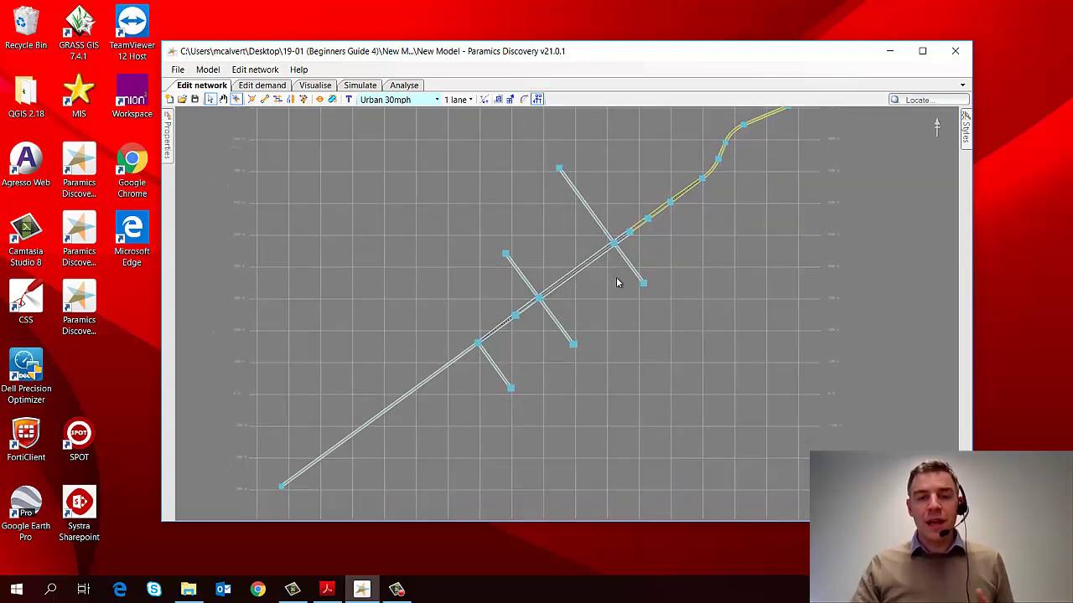
{"action": "scroll", "coordinate": [605, 264], "scroll_direction": "up", "scroll_amount": 5}
{"action": "scroll", "coordinate": [605, 267], "scroll_direction": "up", "scroll_amount": 1}
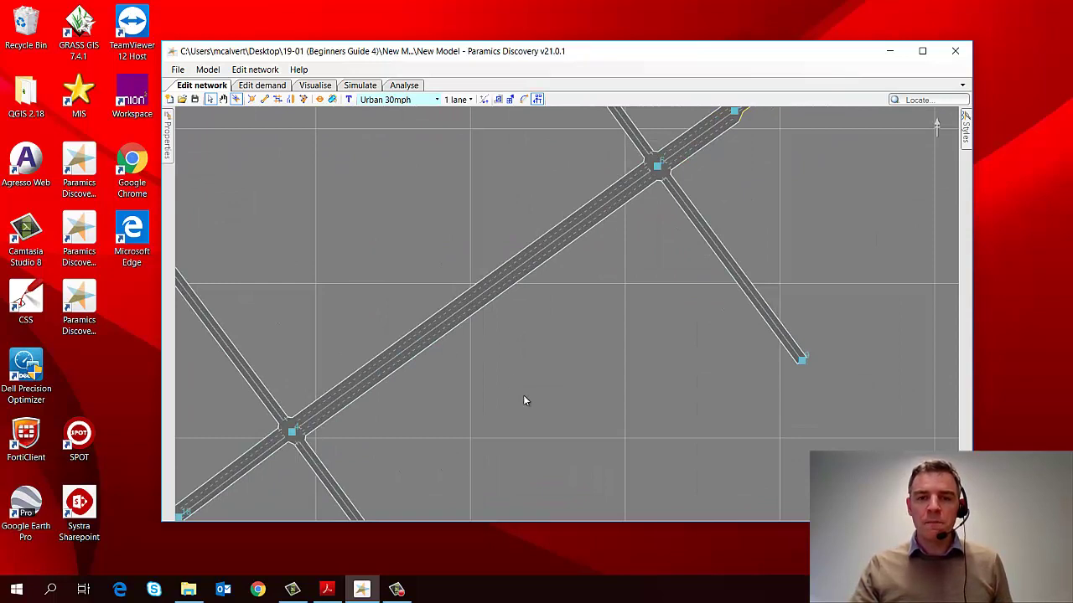
{"action": "scroll", "coordinate": [668, 391], "scroll_direction": "down", "scroll_amount": 4}
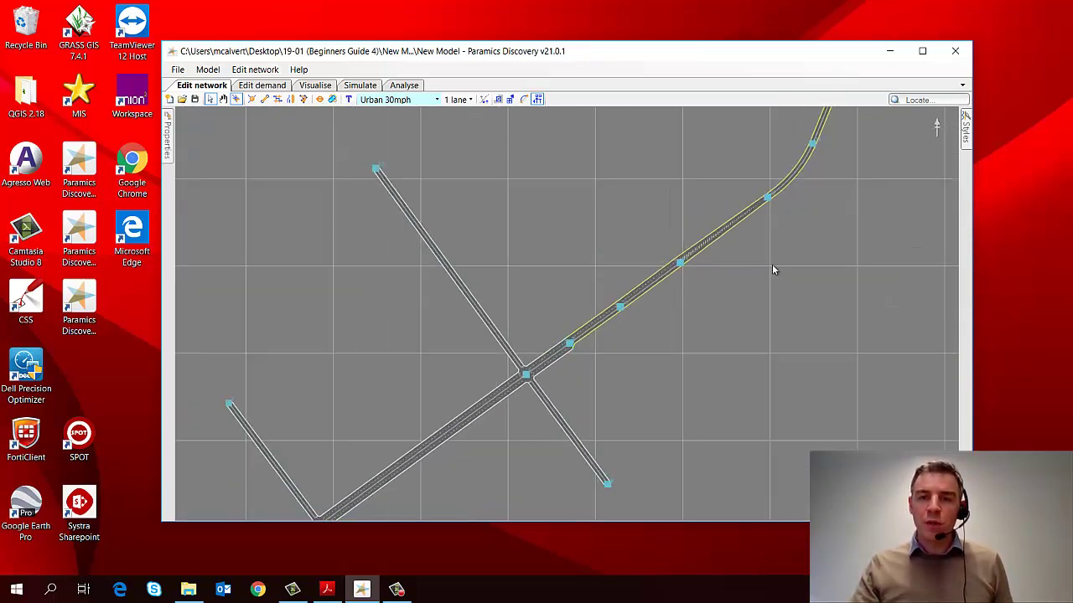
{"action": "scroll", "coordinate": [771, 268], "scroll_direction": "up", "scroll_amount": 3}
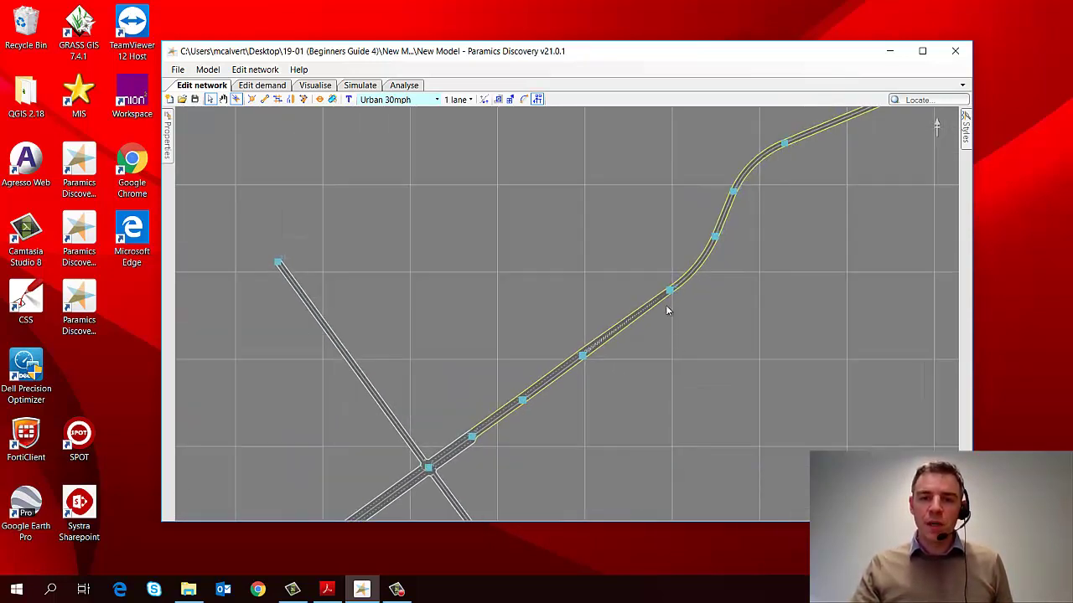
{"action": "left_click_drag", "start_coordinate": [533, 467], "coordinate": [780, 175]}
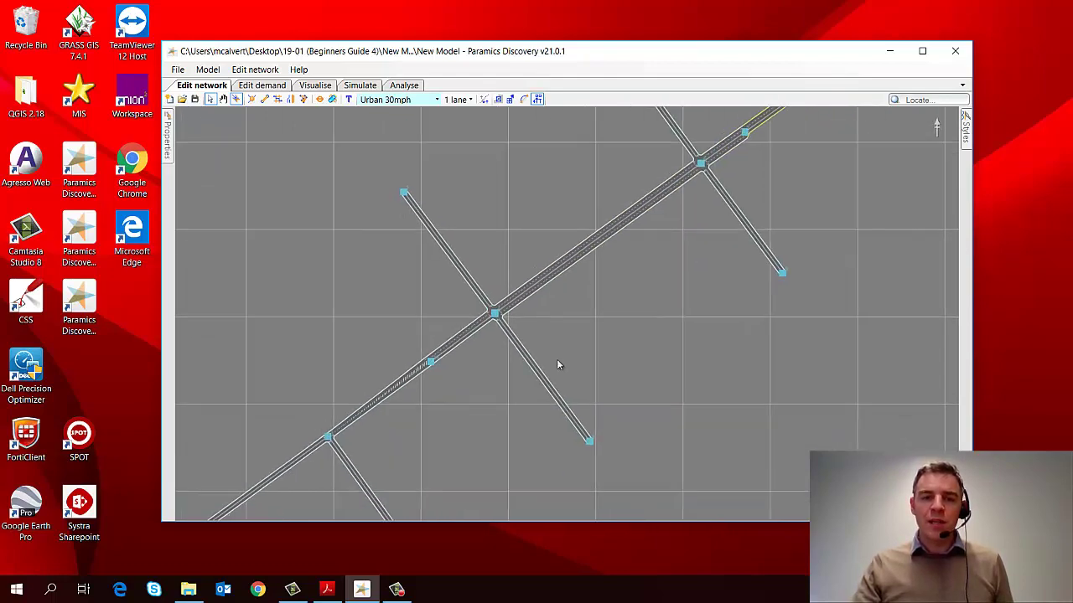
{"action": "scroll", "coordinate": [410, 411], "scroll_direction": "up", "scroll_amount": 5}
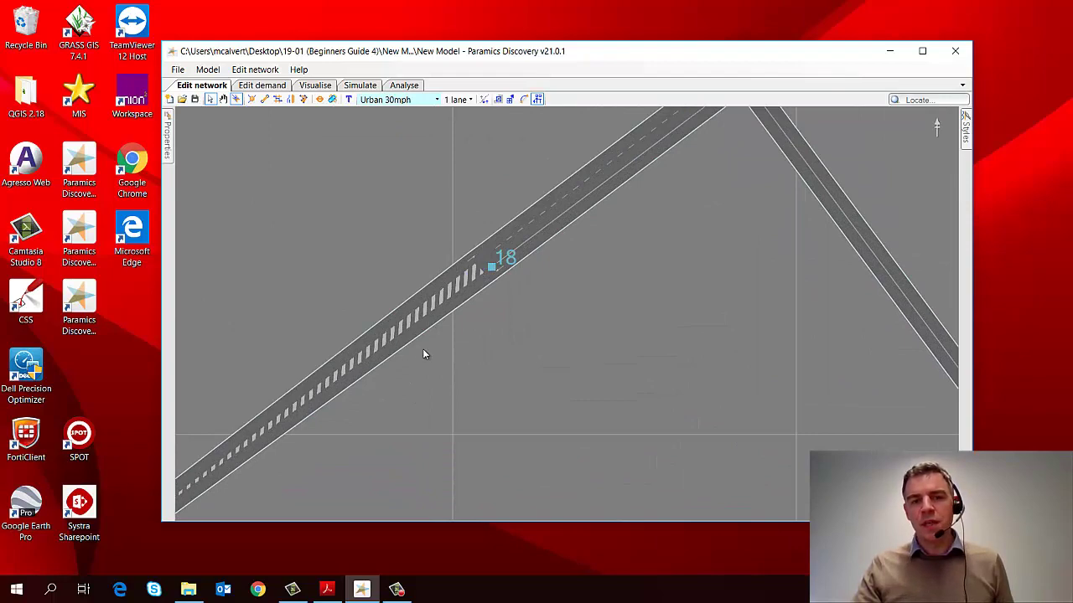
{"action": "scroll", "coordinate": [457, 314], "scroll_direction": "down", "scroll_amount": 6}
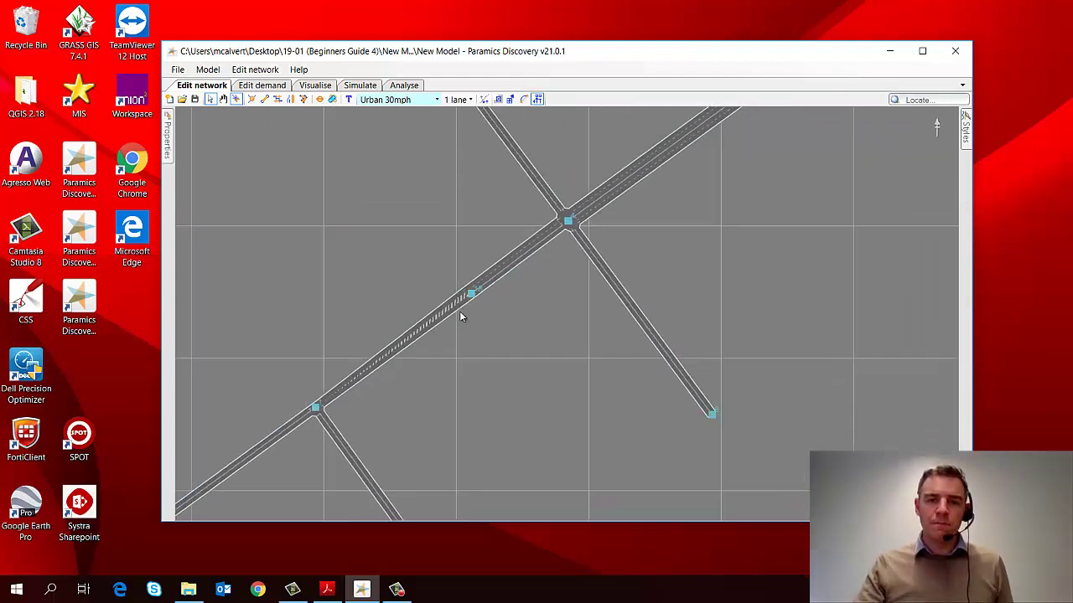
{"action": "scroll", "coordinate": [518, 327], "scroll_direction": "down", "scroll_amount": 4}
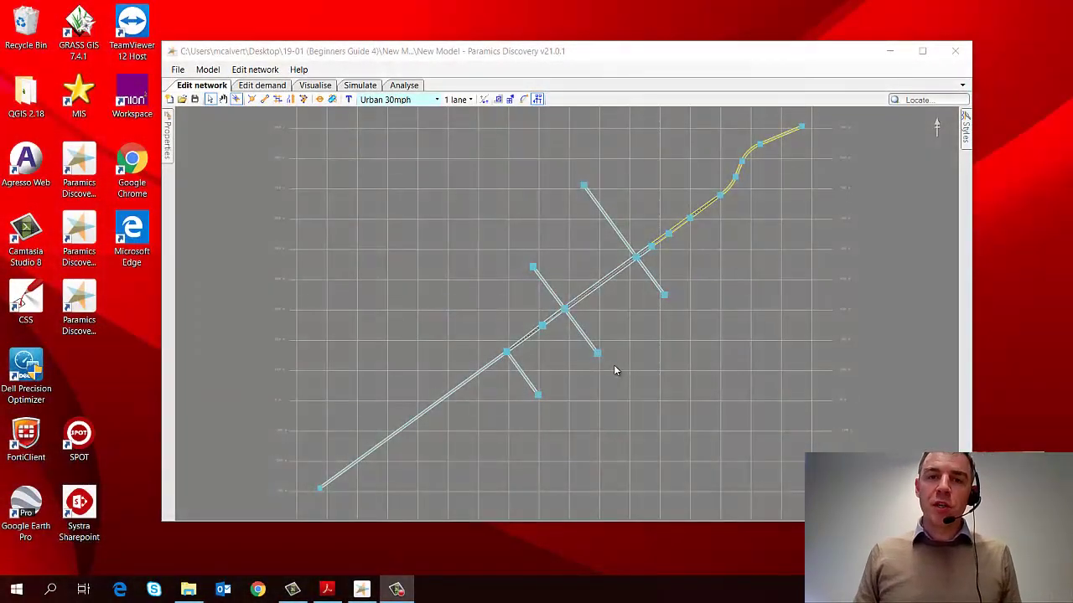
Zoom in on T-junction node 1 where the side road meets the diagonal main road
{"action": "scroll", "coordinate": [504, 358], "scroll_direction": "up", "scroll_amount": 1}
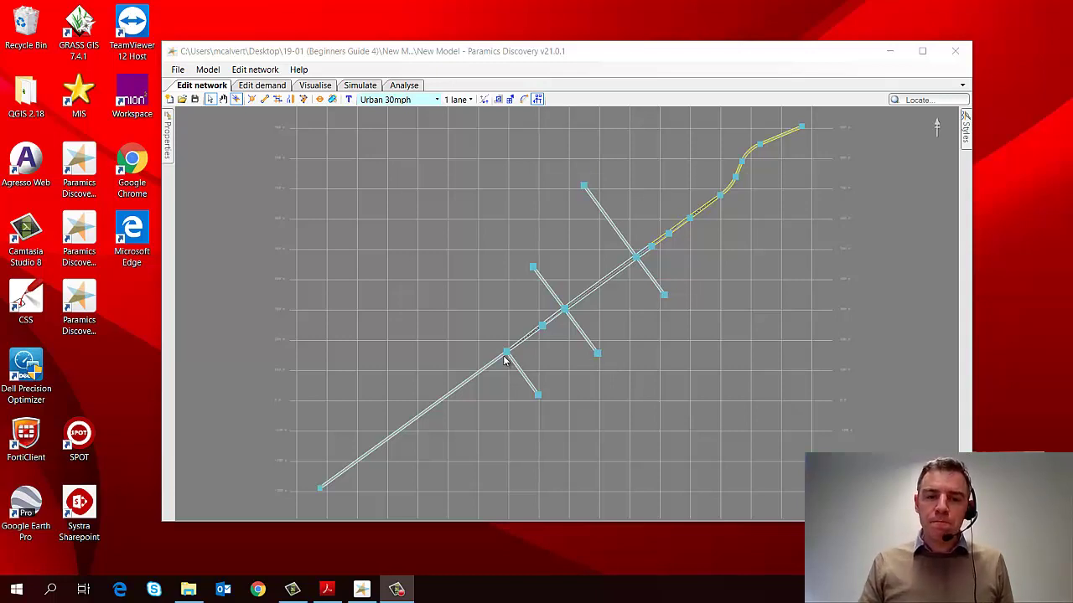
{"action": "scroll", "coordinate": [504, 359], "scroll_direction": "up", "scroll_amount": 5}
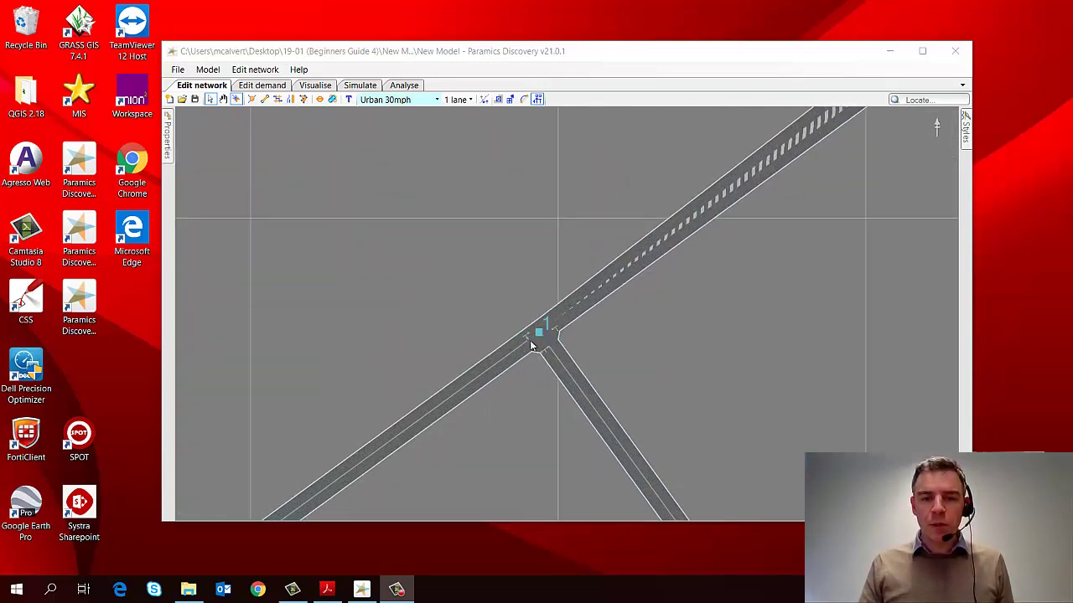
{"action": "scroll", "coordinate": [533, 342], "scroll_direction": "up", "scroll_amount": 4}
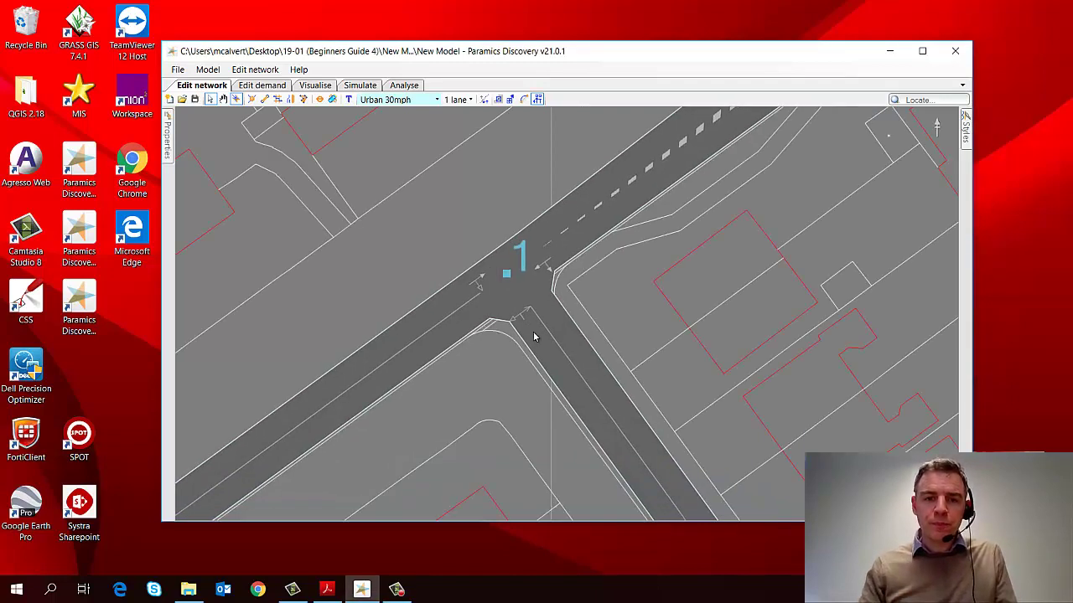
{"action": "scroll", "coordinate": [526, 325], "scroll_direction": "up", "scroll_amount": 3}
{"action": "scroll", "coordinate": [525, 324], "scroll_direction": "up", "scroll_amount": 1}
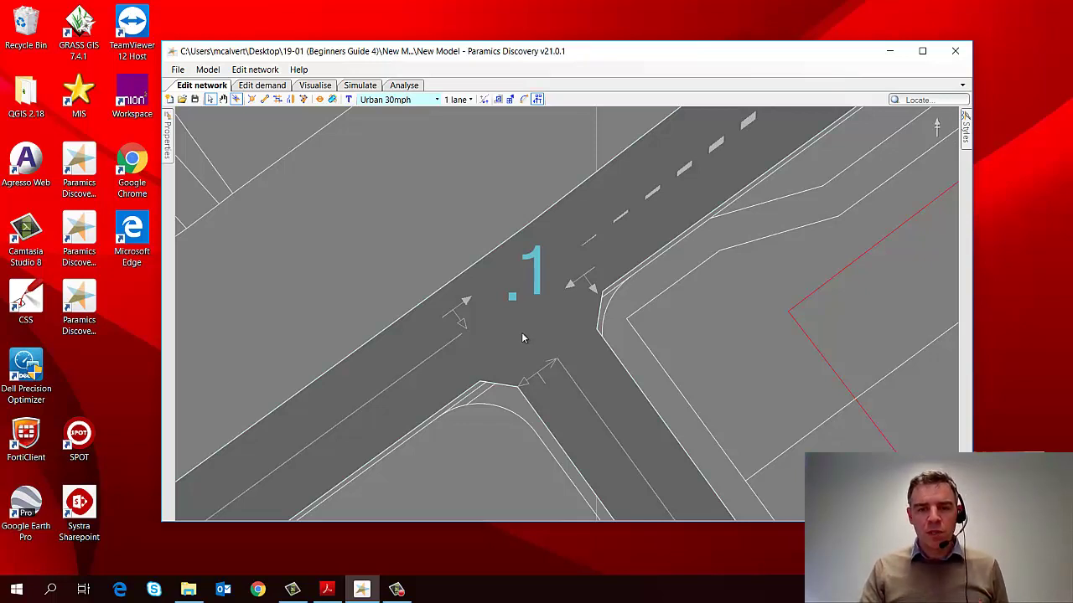
{"action": "left_click_drag", "start_coordinate": [529, 315], "coordinate": [526, 335]}
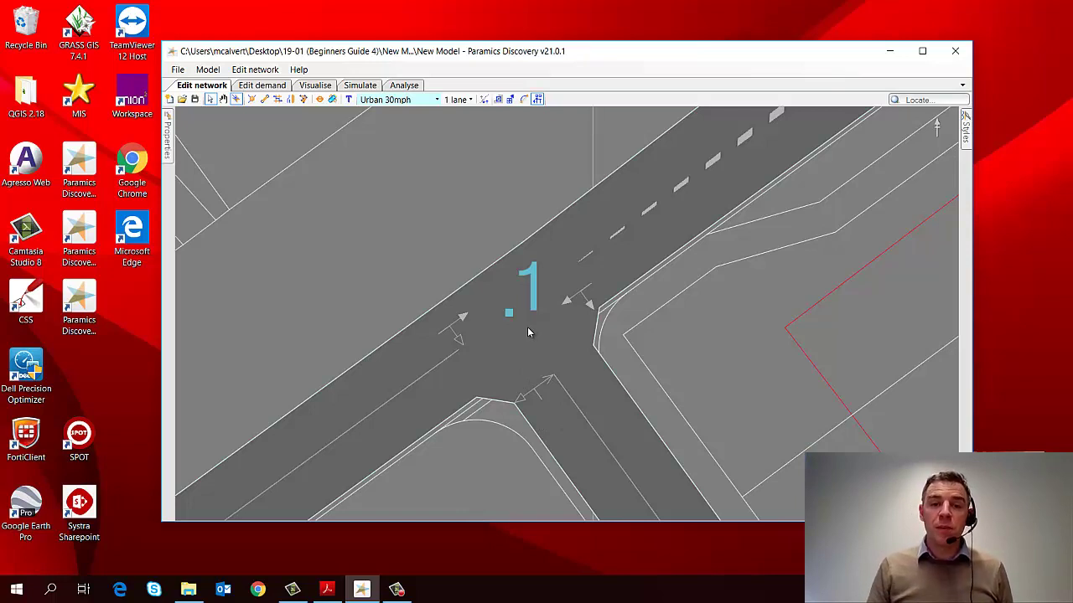
{"action": "scroll", "coordinate": [471, 338], "scroll_direction": "up", "scroll_amount": 3}
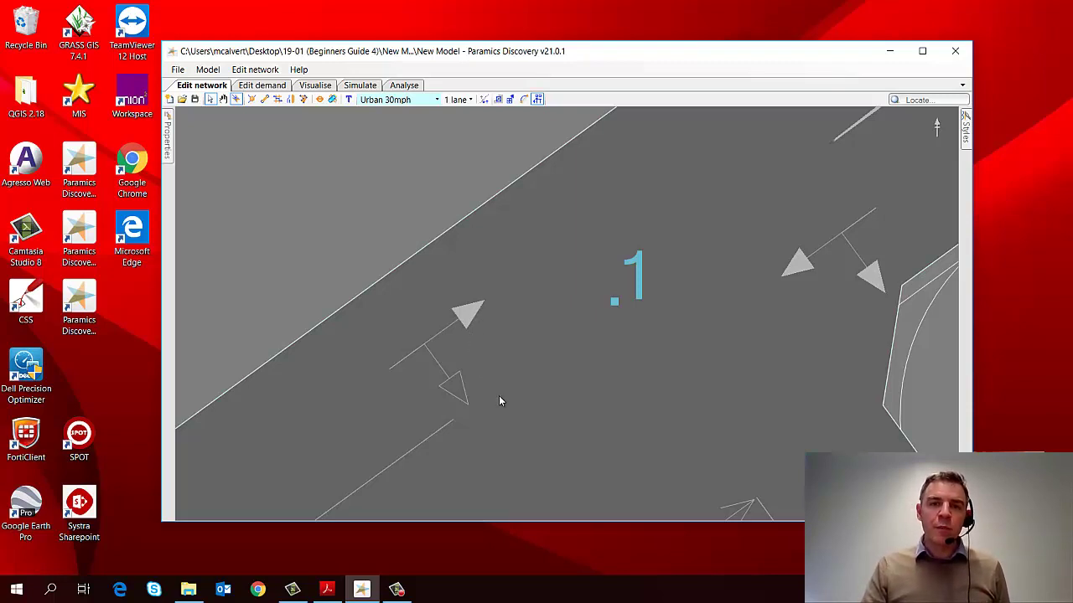
{"action": "left_click_drag", "start_coordinate": [499, 396], "coordinate": [476, 356]}
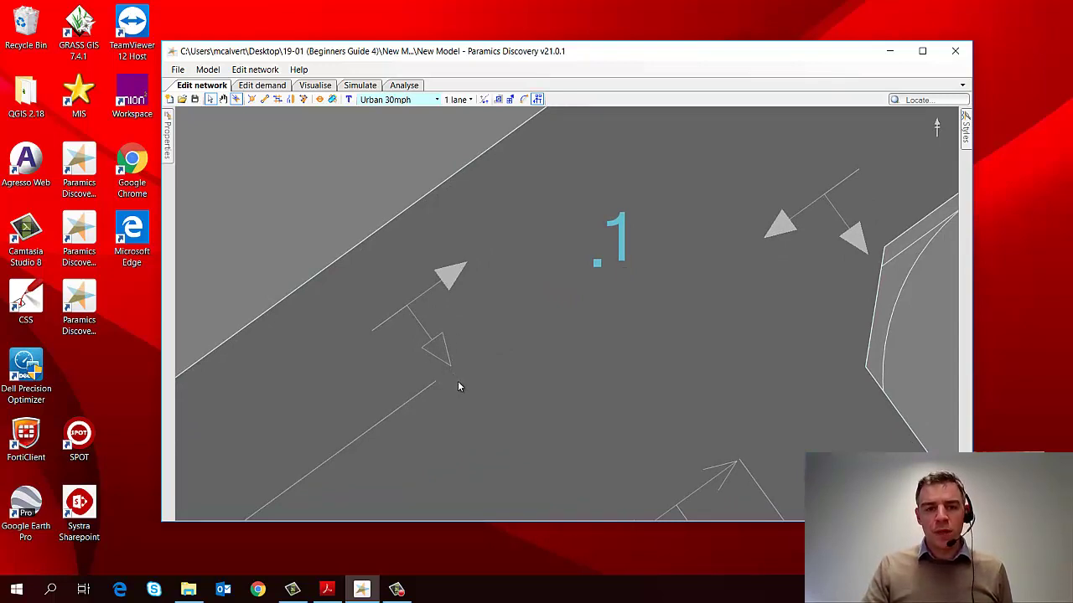
{"action": "left_click_drag", "start_coordinate": [635, 433], "coordinate": [519, 347]}
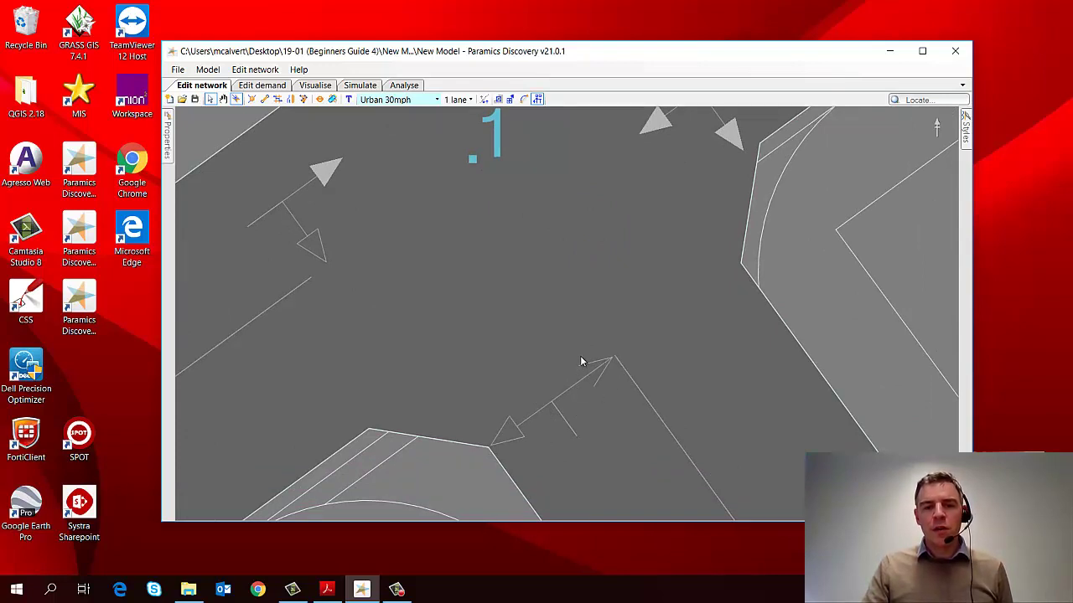
{"action": "left_click_drag", "start_coordinate": [469, 309], "coordinate": [522, 350]}
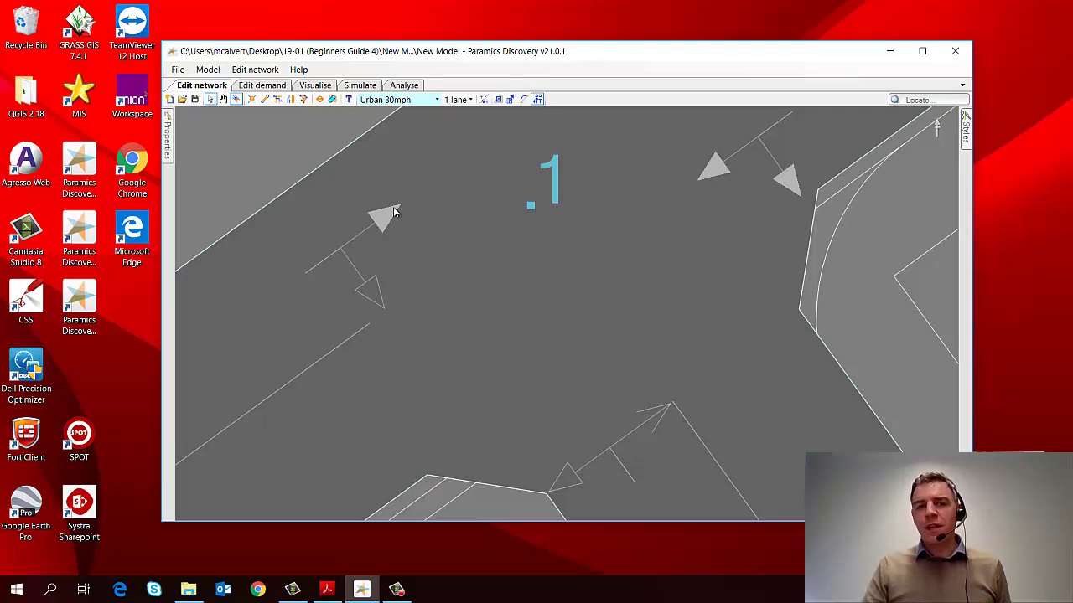
{"action": "scroll", "coordinate": [393, 209], "scroll_direction": "down", "scroll_amount": 1}
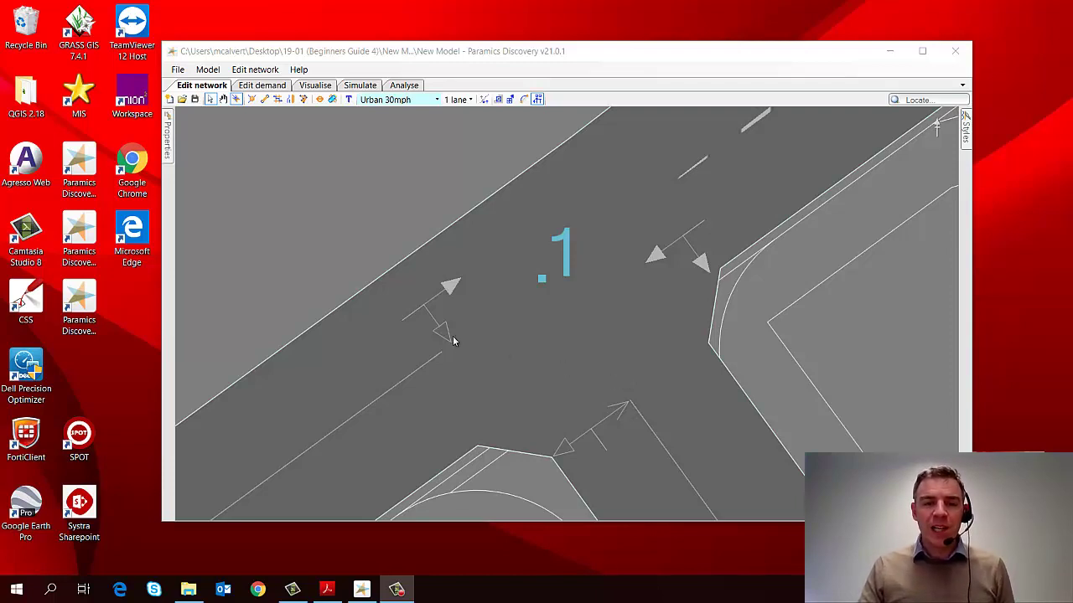
{"action": "left_click", "coordinate": [450, 287]}
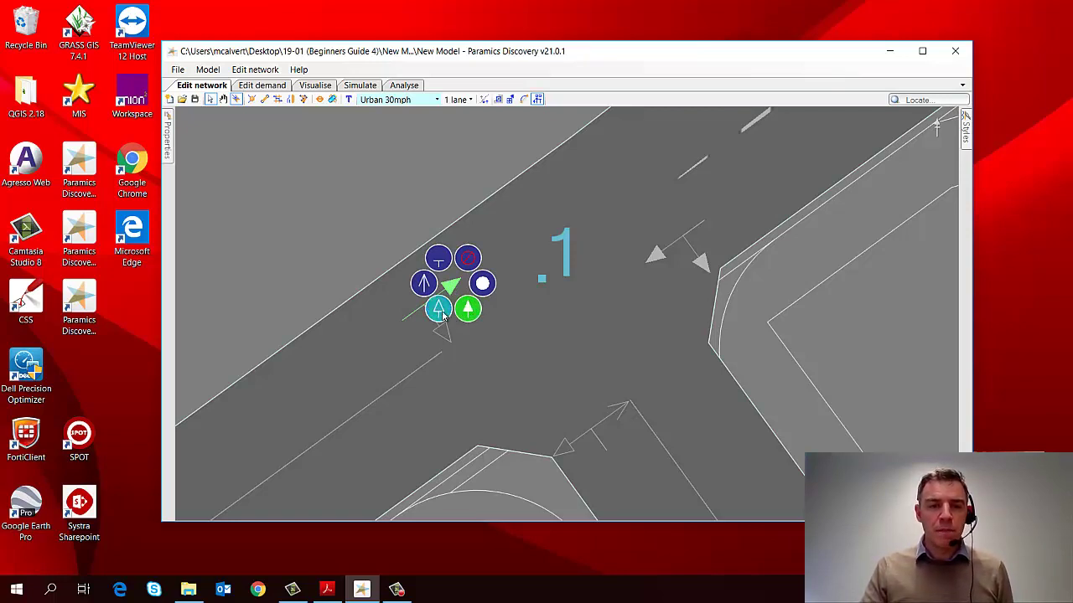
{"action": "left_click", "coordinate": [443, 314]}
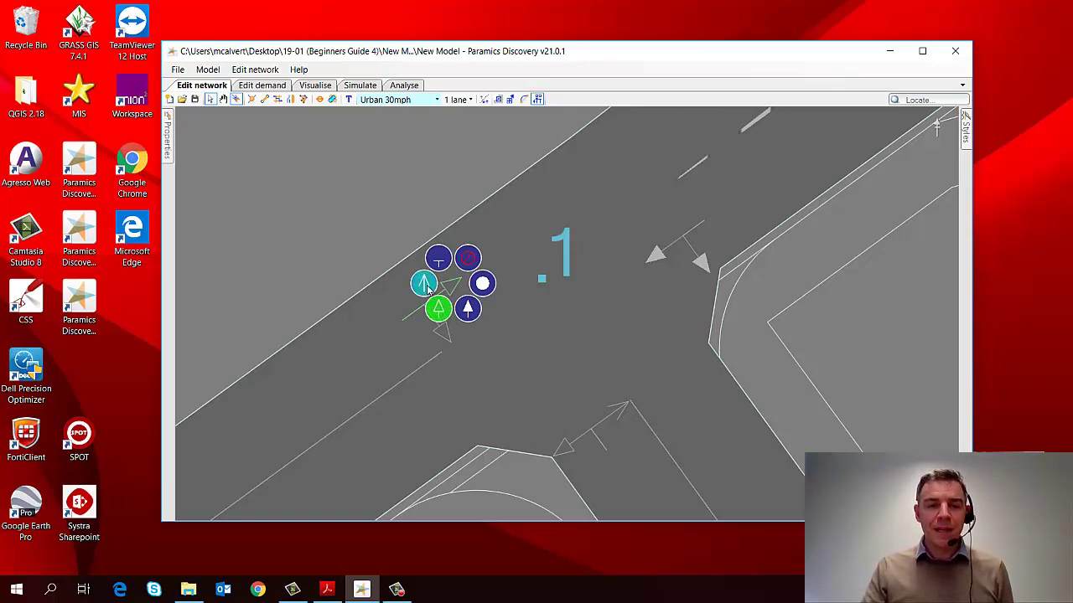
{"action": "left_click", "coordinate": [426, 286]}
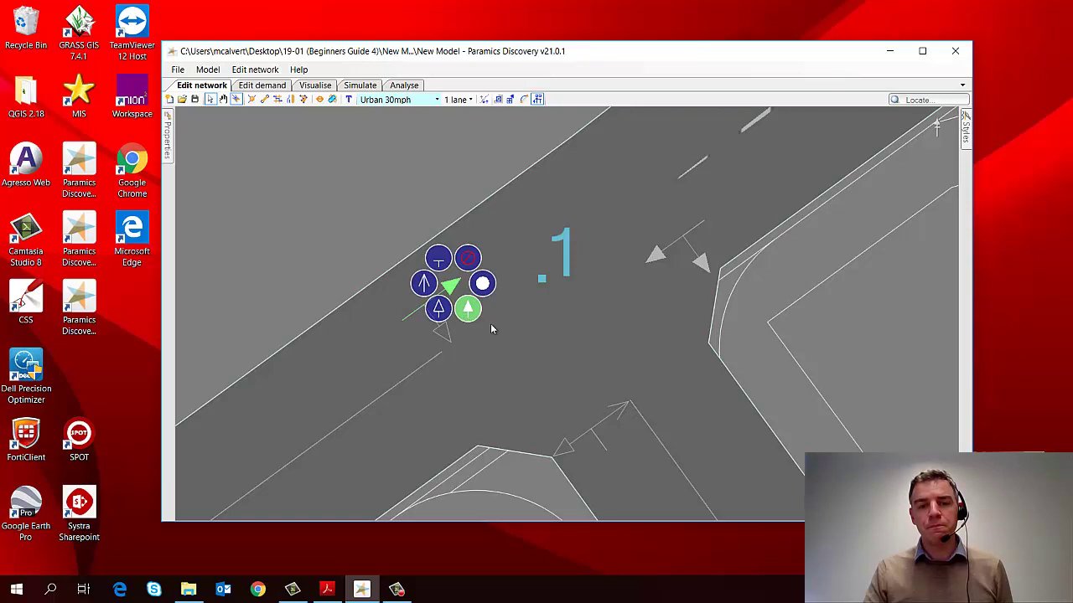
{"action": "left_click", "coordinate": [567, 341]}
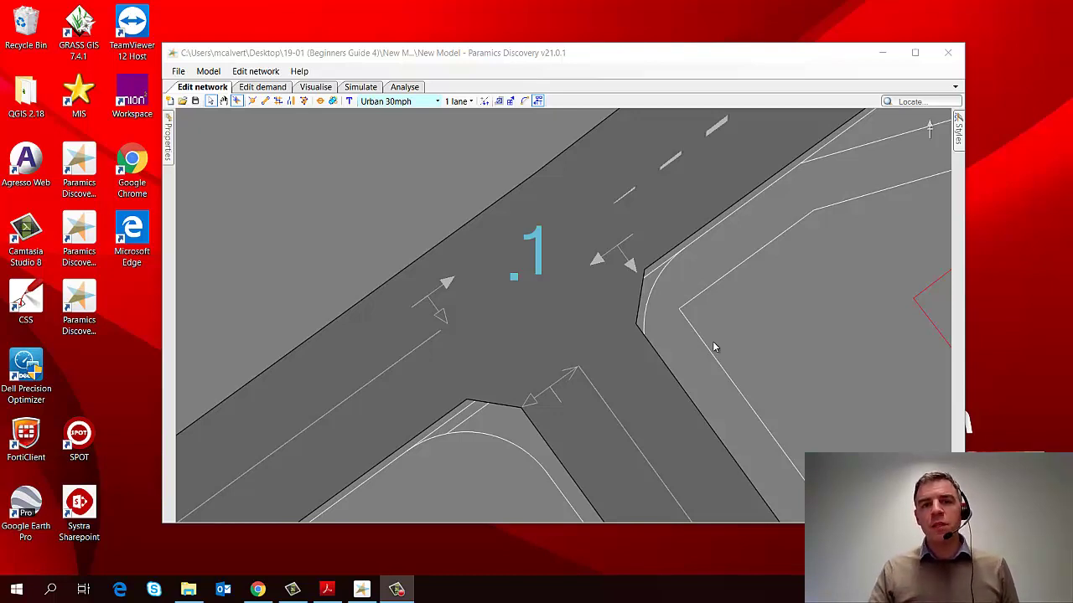
Enter kerb editing and drag junction 1's left and side-road kerb corners onto the overlay lines
{"action": "left_click", "coordinate": [500, 104]}
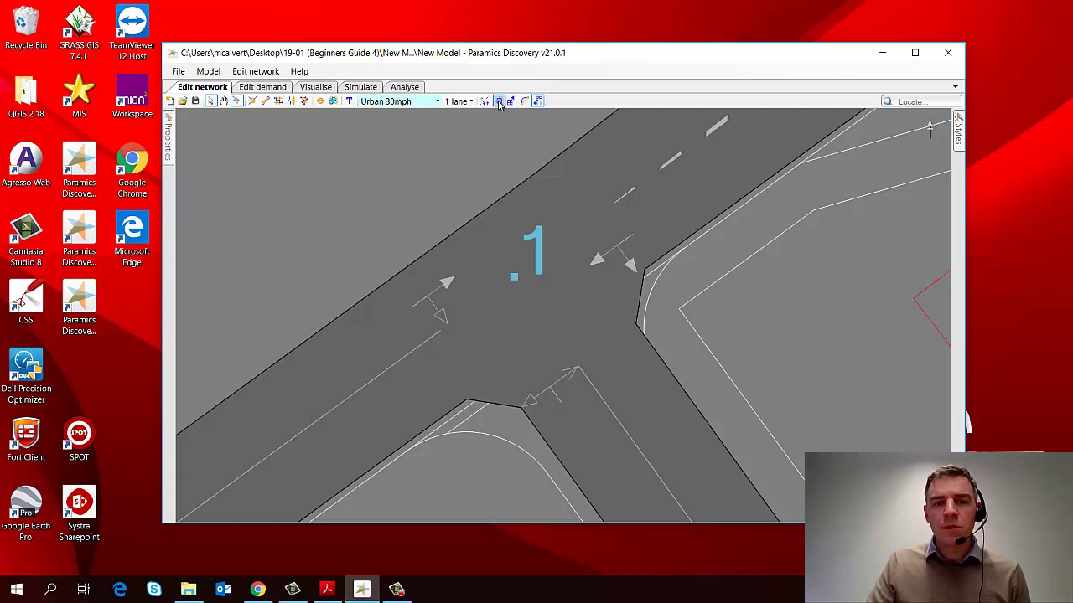
{"action": "left_click", "coordinate": [499, 102]}
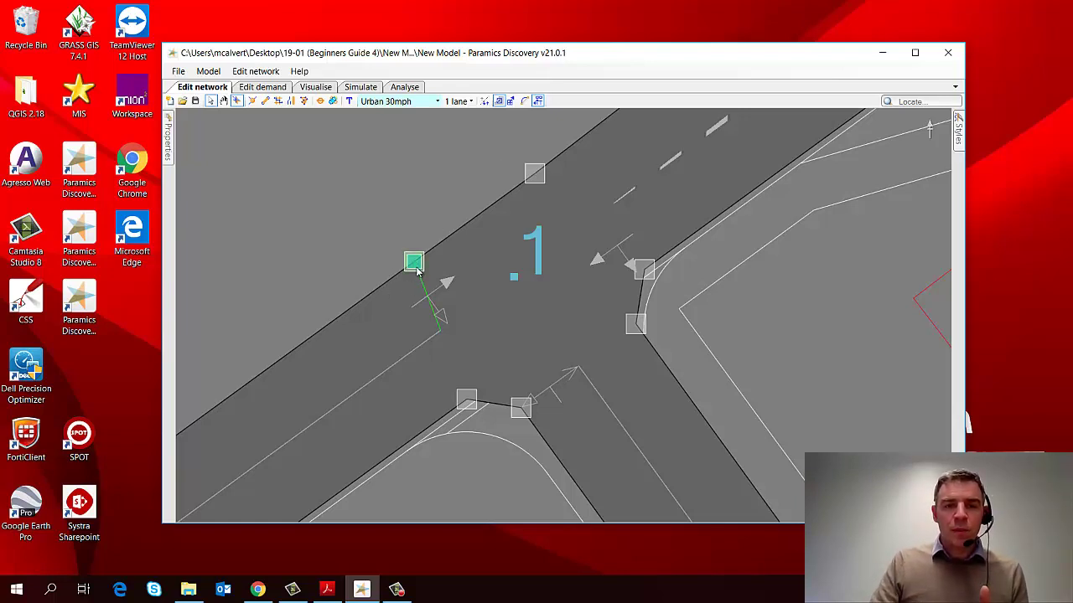
{"action": "left_click_drag", "start_coordinate": [417, 266], "coordinate": [397, 297]}
{"action": "left_click_drag", "start_coordinate": [469, 404], "coordinate": [446, 416]}
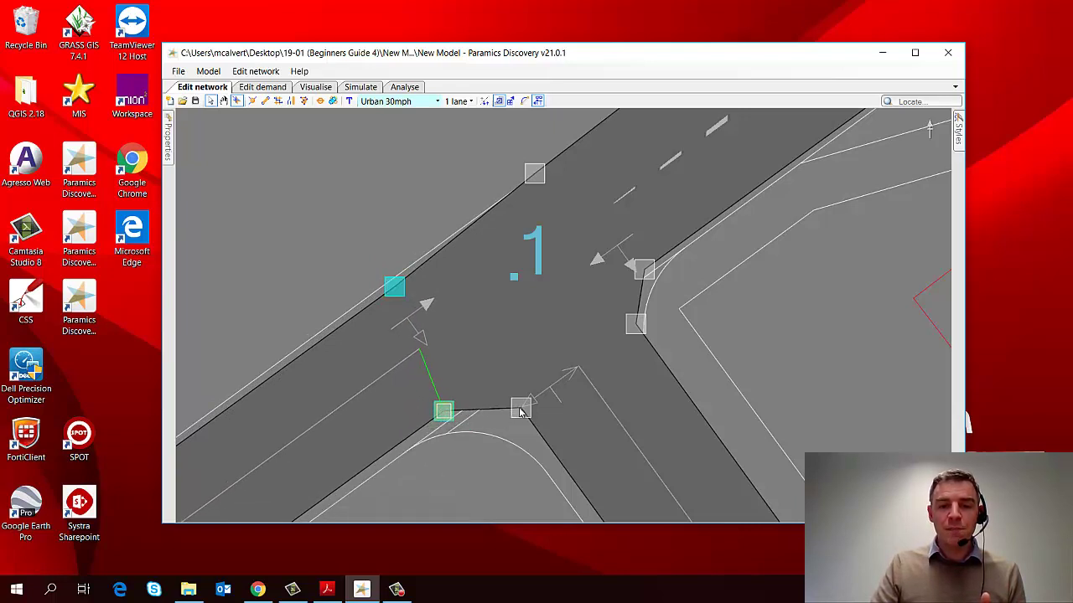
{"action": "mouse_move", "coordinate": [522, 419]}
{"action": "left_mouse_down"}
{"action": "mouse_move", "coordinate": [522, 449]}
{"action": "mouse_move", "coordinate": [512, 440]}
{"action": "mouse_move", "coordinate": [537, 432]}
{"action": "mouse_move", "coordinate": [520, 440]}
{"action": "mouse_move", "coordinate": [519, 429]}
{"action": "left_mouse_up"}
{"action": "left_click", "coordinate": [636, 325]}
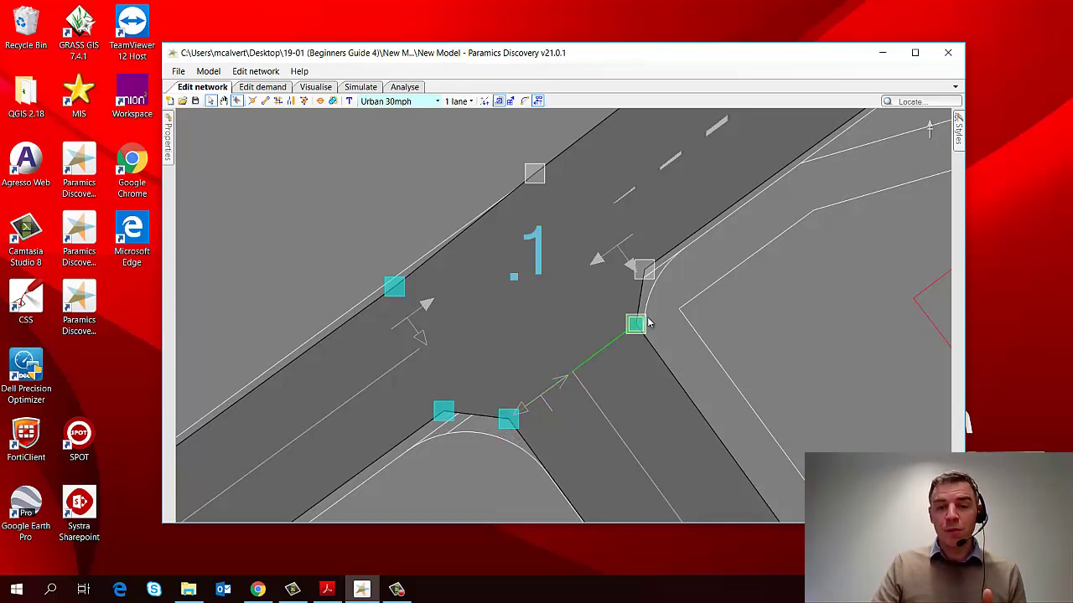
{"action": "mouse_move", "coordinate": [636, 327]}
{"action": "left_mouse_down"}
{"action": "mouse_move", "coordinate": [646, 316]}
{"action": "mouse_move", "coordinate": [634, 330]}
{"action": "left_mouse_up"}
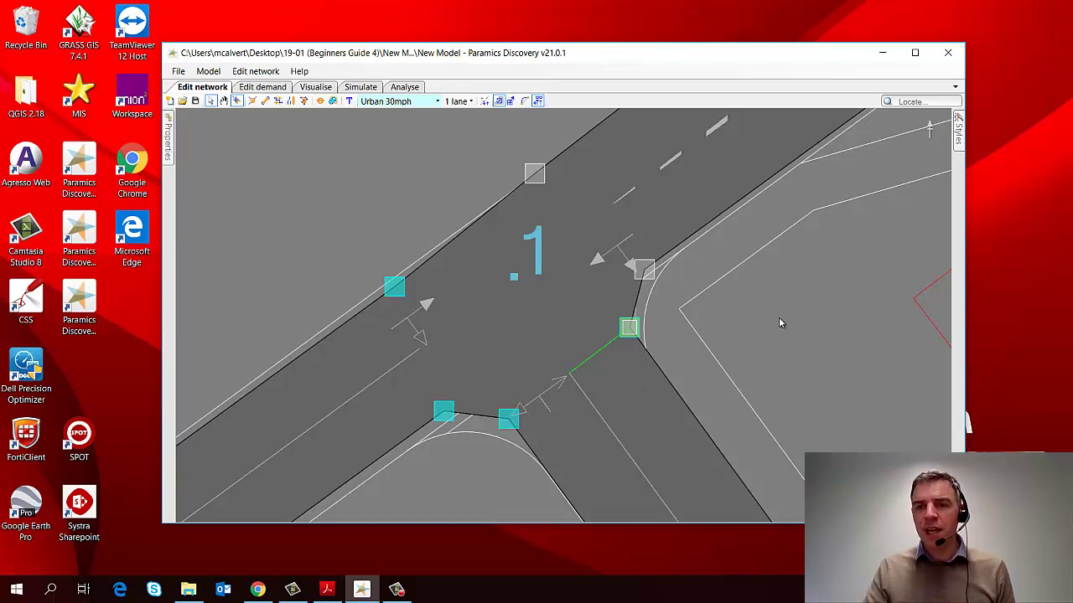
Untick Links > Tarmac in Styles and zoom in on the side-road corners
{"action": "left_click", "coordinate": [961, 134]}
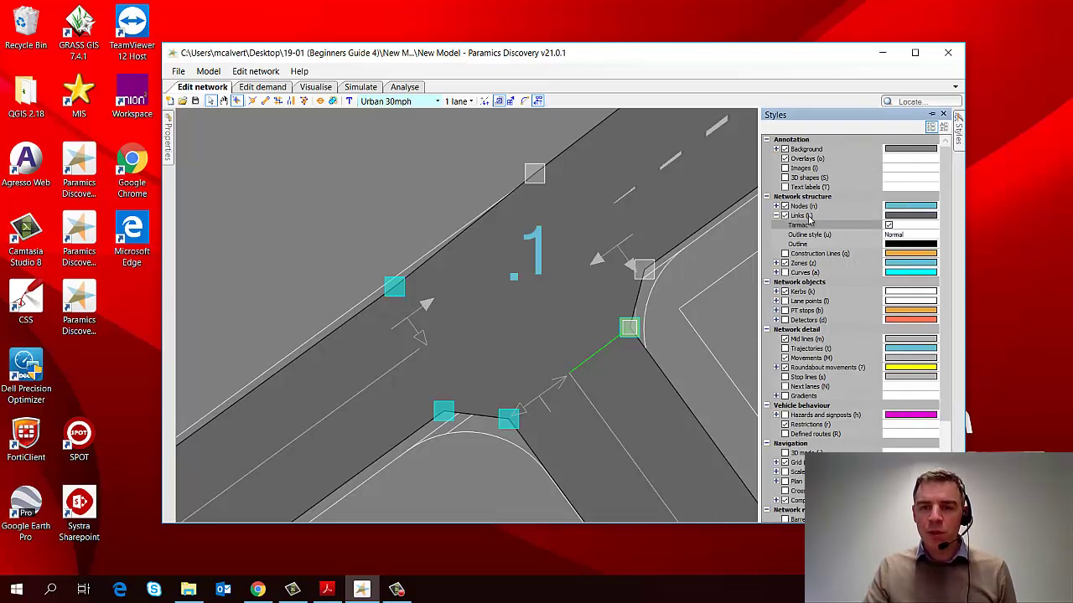
{"action": "left_click", "coordinate": [888, 226]}
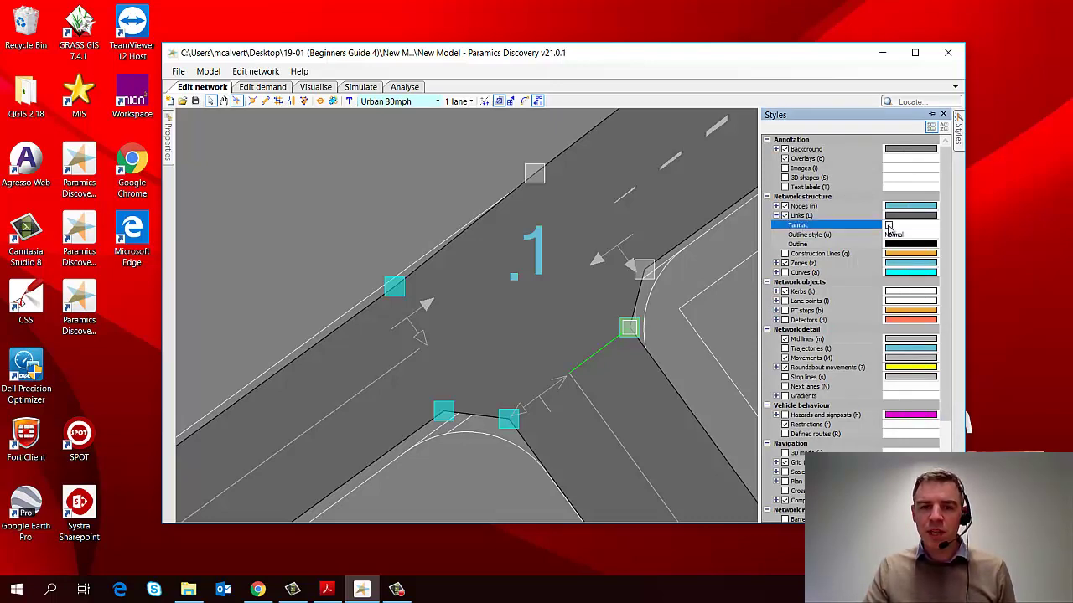
{"action": "left_click_drag", "start_coordinate": [662, 368], "coordinate": [648, 277]}
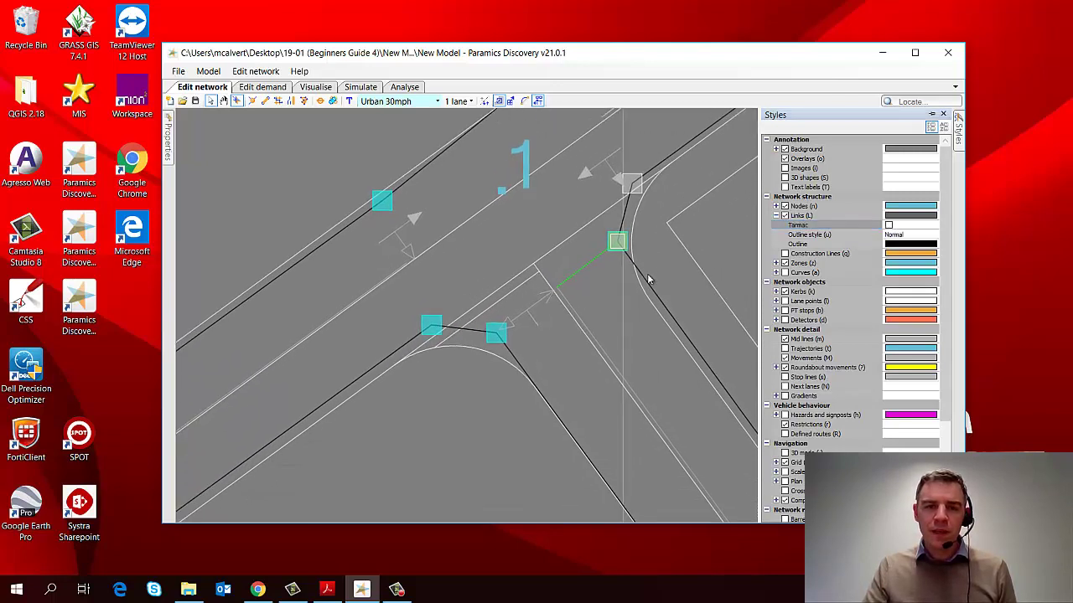
{"action": "left_click_drag", "start_coordinate": [433, 358], "coordinate": [493, 355]}
{"action": "scroll", "coordinate": [493, 354], "scroll_direction": "up", "scroll_amount": 2}
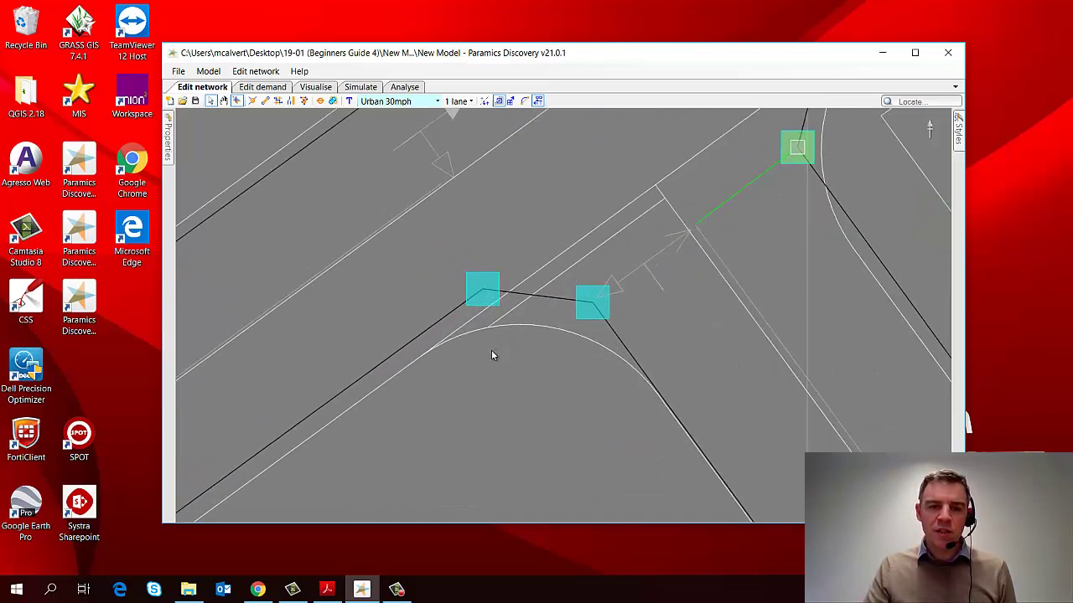
Drag the side road's left and right kerb points onto the overlay kerb curves
{"action": "left_click", "coordinate": [484, 295]}
{"action": "left_click_drag", "start_coordinate": [487, 294], "coordinate": [447, 341]}
{"action": "left_click", "coordinate": [594, 312]}
{"action": "left_click_drag", "start_coordinate": [594, 312], "coordinate": [623, 353]}
{"action": "left_click", "coordinate": [443, 340]}
{"action": "left_click_drag", "start_coordinate": [444, 344], "coordinate": [457, 340]}
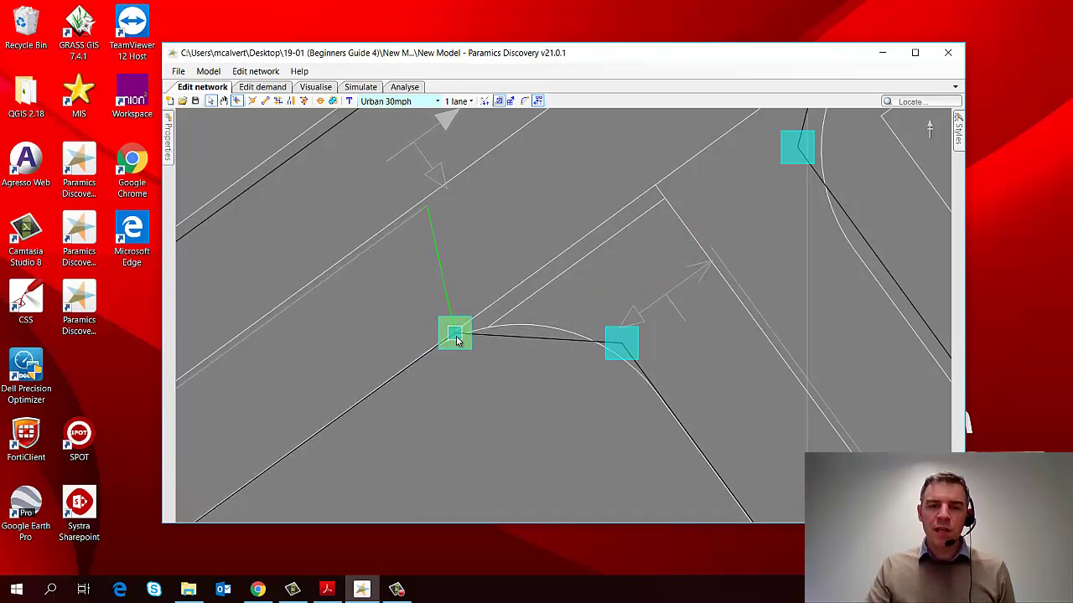
{"action": "left_click", "coordinate": [623, 347]}
{"action": "left_click_drag", "start_coordinate": [623, 347], "coordinate": [632, 361]}
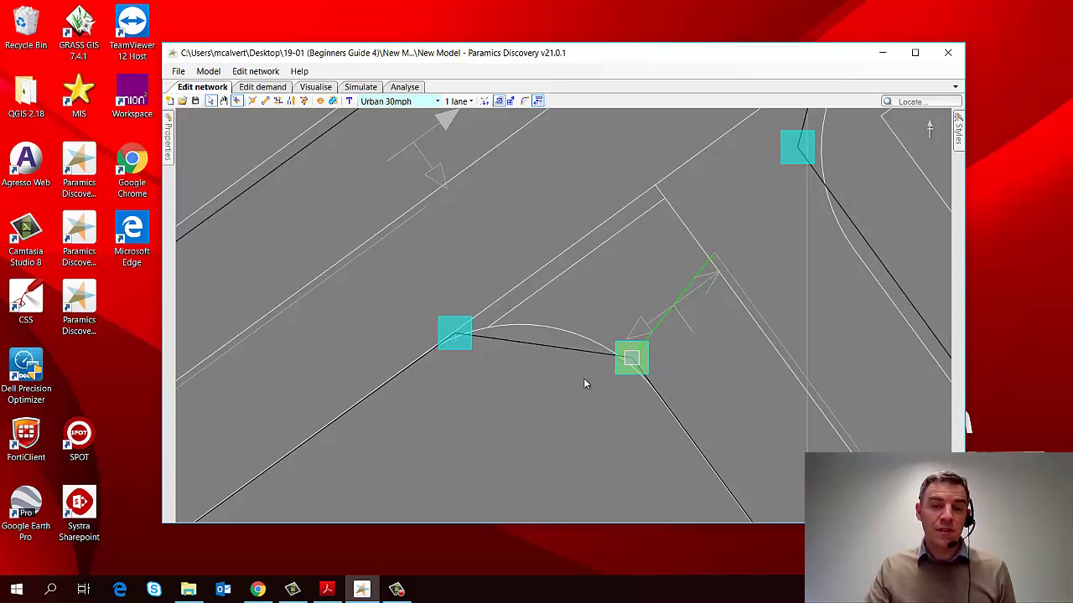
Align the main-road and right-corner kerb points with the overlay edges
{"action": "scroll", "coordinate": [584, 382], "scroll_direction": "down", "scroll_amount": 2}
{"action": "left_click_drag", "start_coordinate": [563, 308], "coordinate": [543, 366]}
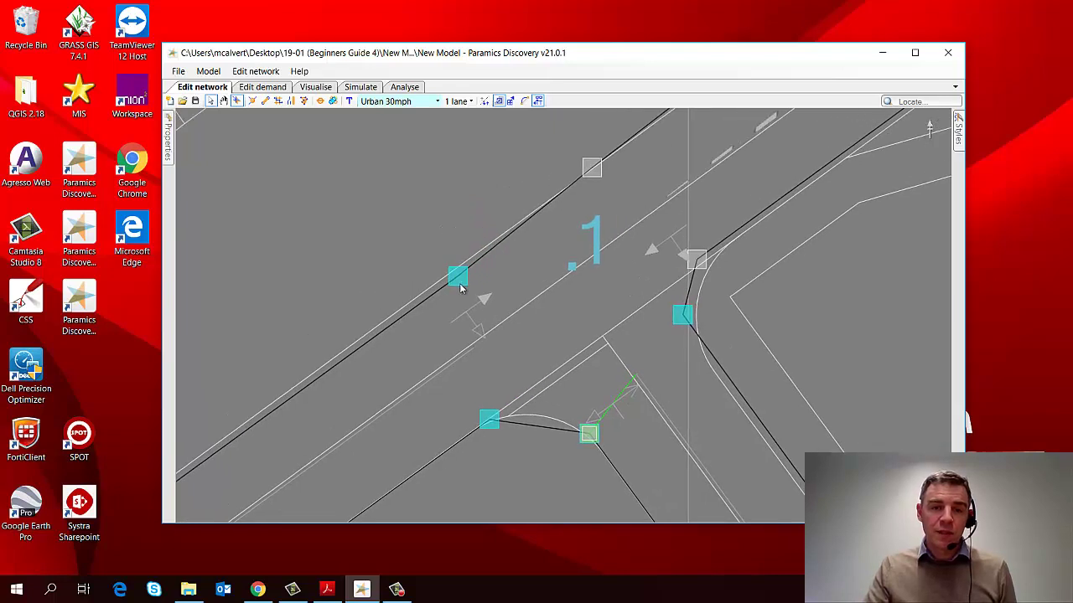
{"action": "left_click_drag", "start_coordinate": [458, 287], "coordinate": [433, 292]}
{"action": "left_click_drag", "start_coordinate": [594, 168], "coordinate": [637, 137]}
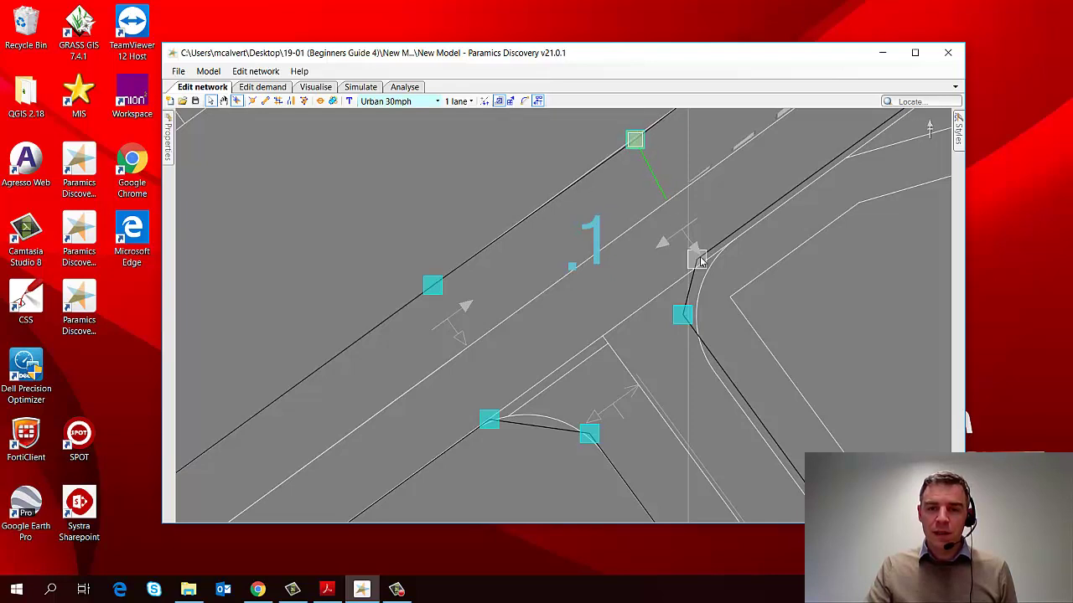
{"action": "left_click_drag", "start_coordinate": [702, 261], "coordinate": [727, 249]}
{"action": "left_click_drag", "start_coordinate": [686, 318], "coordinate": [702, 356]}
{"action": "left_click", "coordinate": [725, 248]}
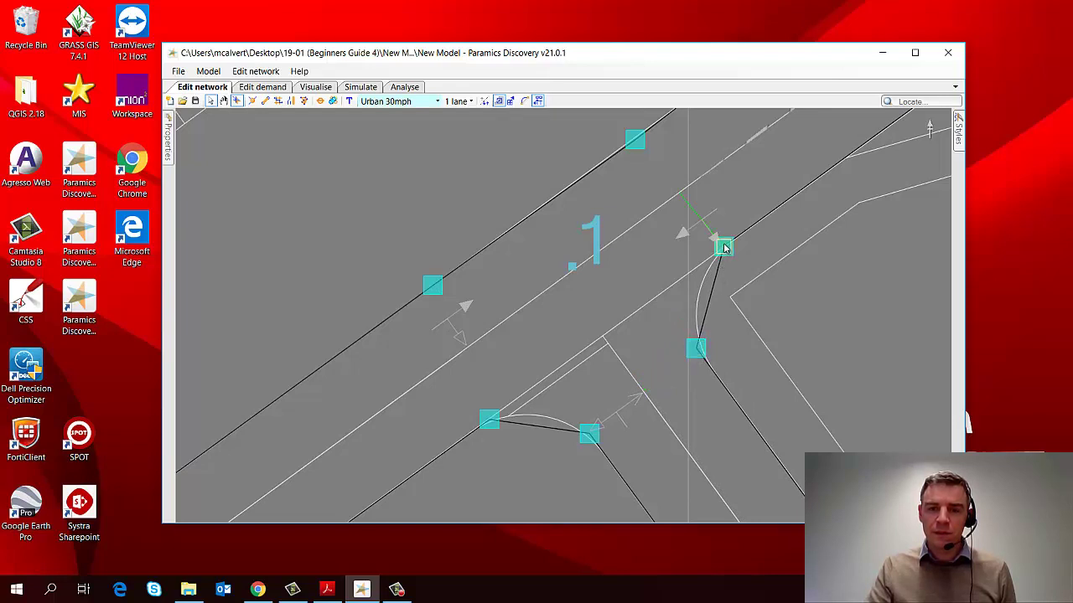
{"action": "left_click_drag", "start_coordinate": [725, 248], "coordinate": [725, 245]}
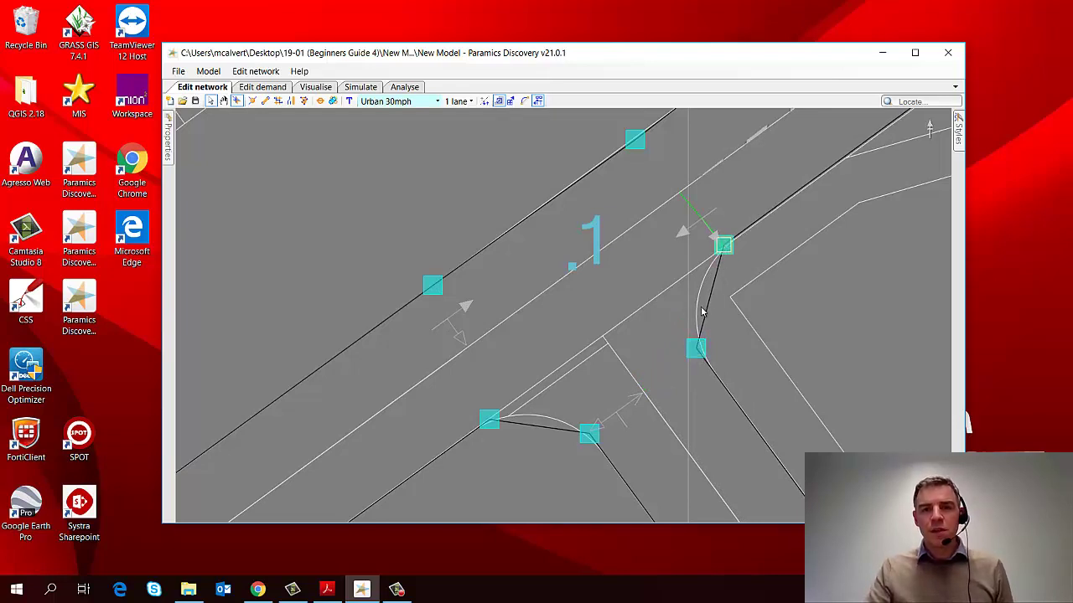
{"action": "key", "text": "Right"}
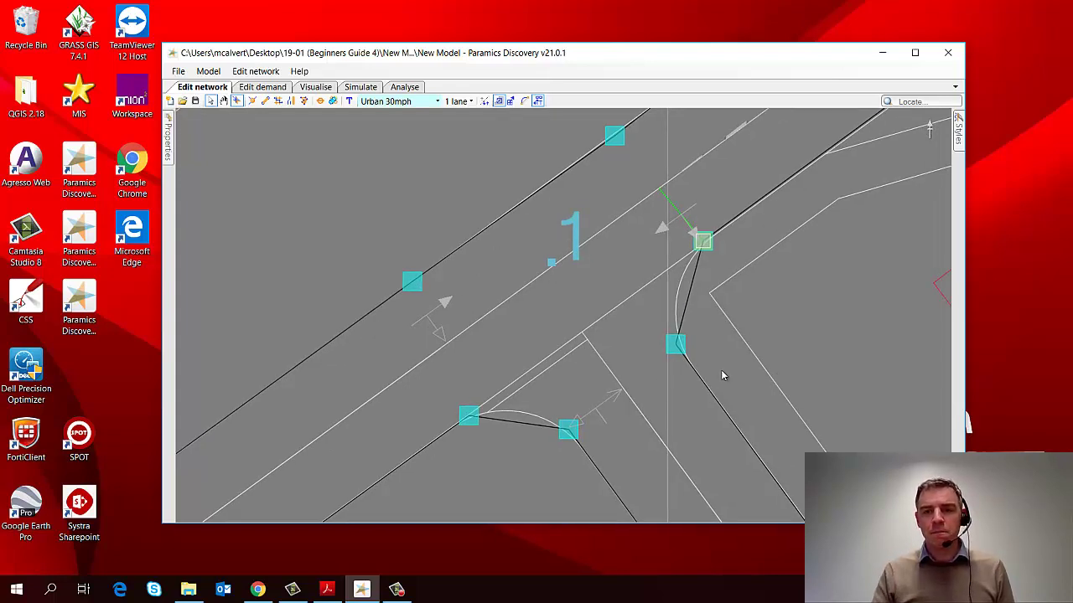
Tick Links > Tarmac again in Styles and re-centre junction 1 in the view
{"action": "left_click", "coordinate": [959, 138]}
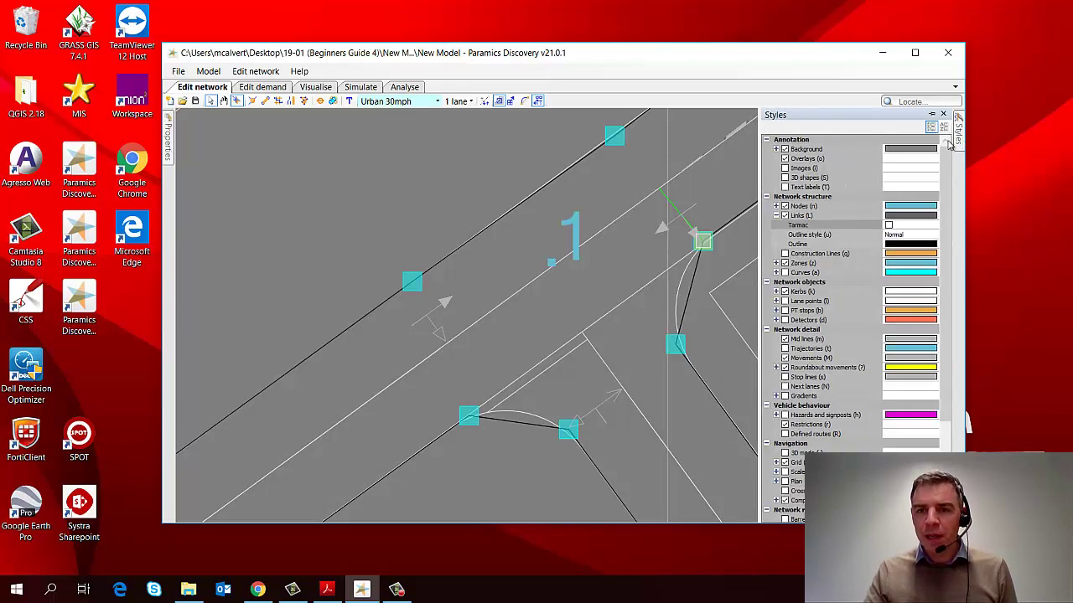
{"action": "left_click", "coordinate": [888, 224]}
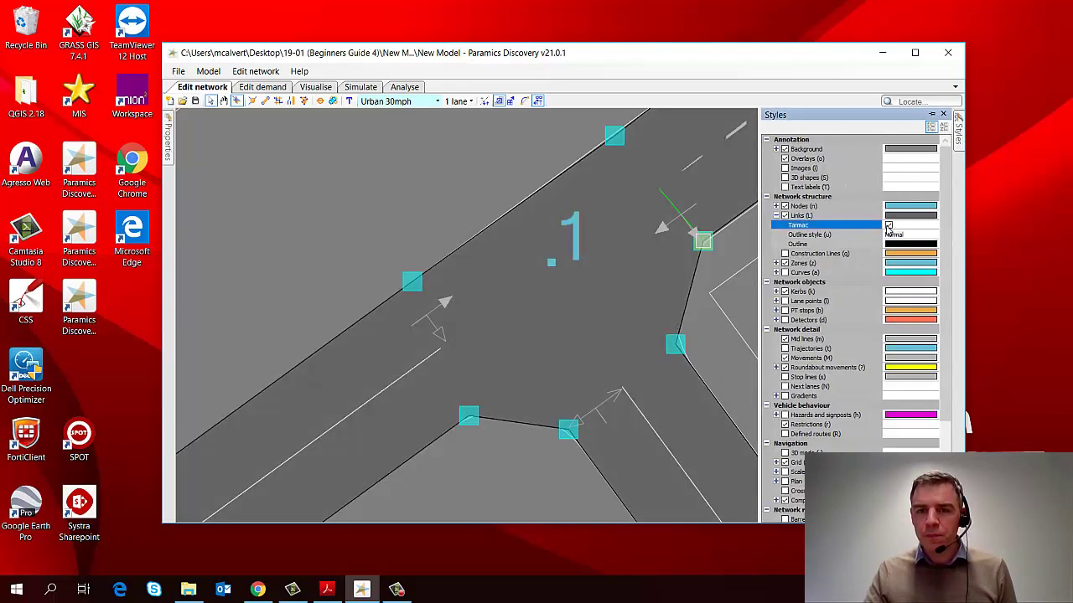
{"action": "left_click_drag", "start_coordinate": [727, 331], "coordinate": [615, 352]}
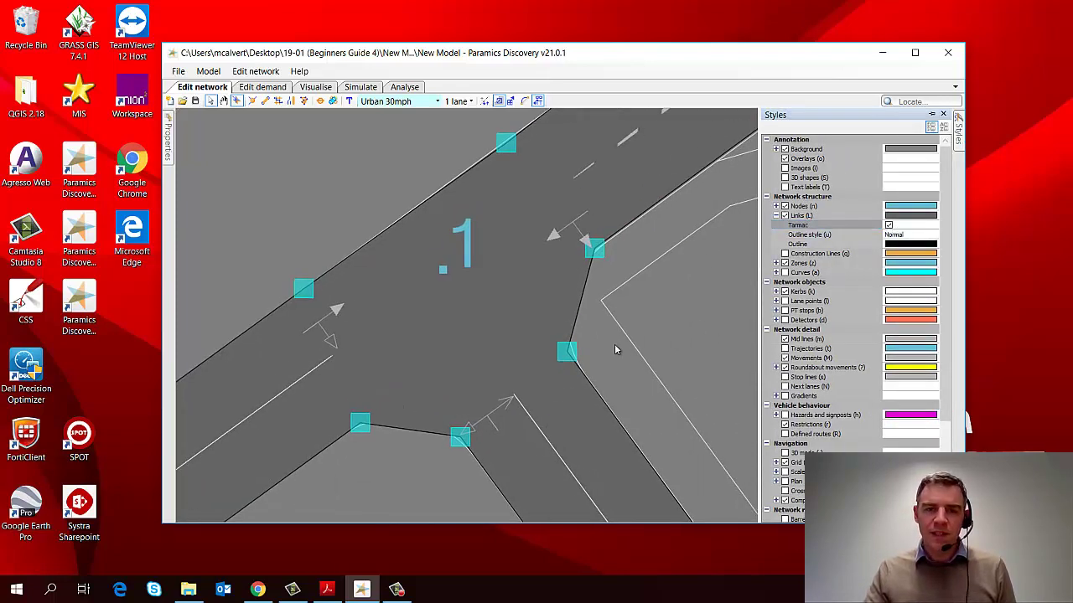
{"action": "left_click_drag", "start_coordinate": [531, 362], "coordinate": [579, 337]}
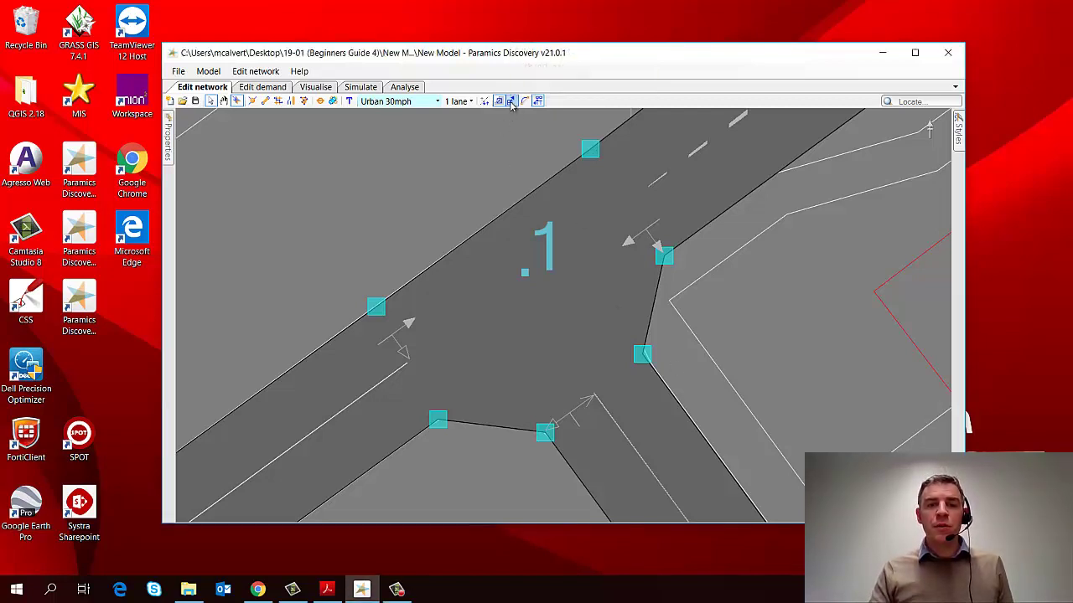
Turn on lane point editing and slide the left main-road approach lane point along the road
{"action": "left_click", "coordinate": [511, 101]}
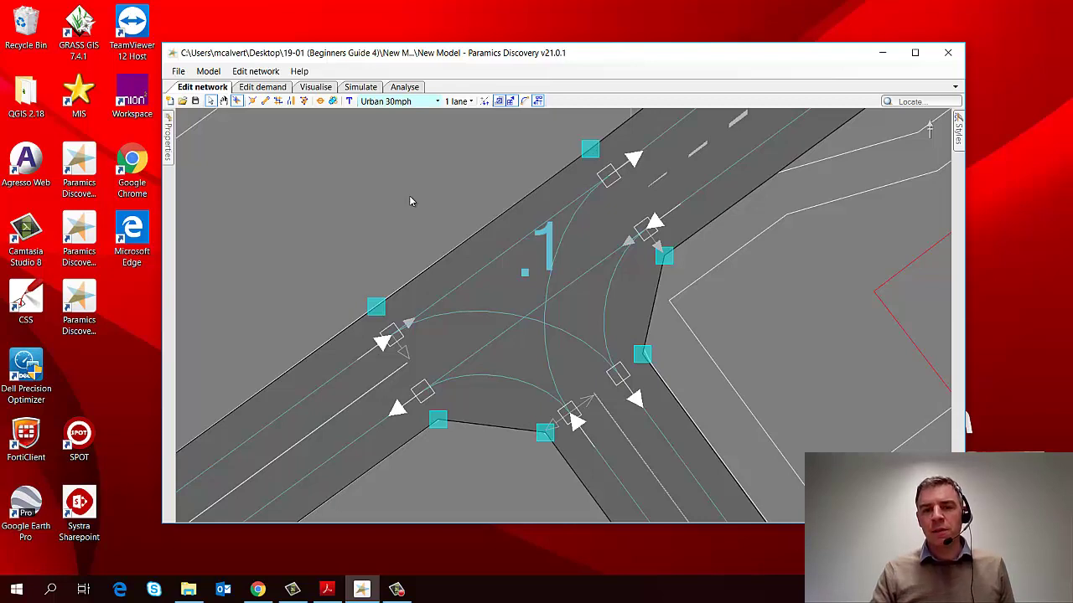
{"action": "left_click", "coordinate": [398, 337]}
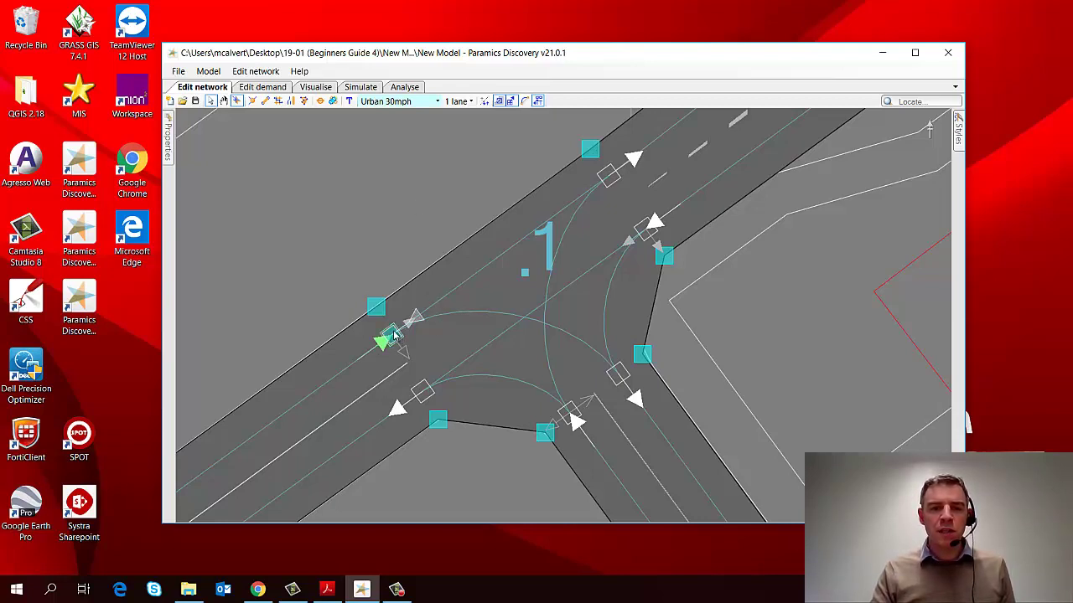
{"action": "mouse_move", "coordinate": [411, 337]}
{"action": "left_mouse_down"}
{"action": "mouse_move", "coordinate": [448, 325]}
{"action": "mouse_move", "coordinate": [432, 306]}
{"action": "mouse_move", "coordinate": [406, 332]}
{"action": "mouse_move", "coordinate": [426, 354]}
{"action": "mouse_move", "coordinate": [438, 323]}
{"action": "mouse_move", "coordinate": [410, 320]}
{"action": "mouse_move", "coordinate": [415, 337]}
{"action": "mouse_move", "coordinate": [411, 321]}
{"action": "left_mouse_up"}
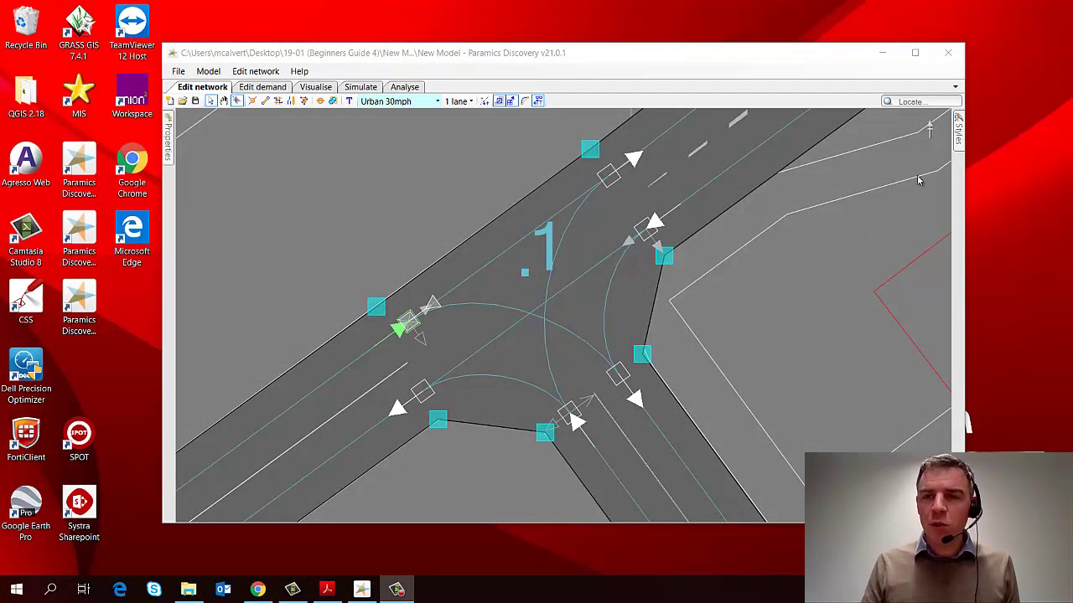
Untick Links > Tarmac and drag the side road's give-way lane point up toward the main carriageway
{"action": "left_click", "coordinate": [959, 134]}
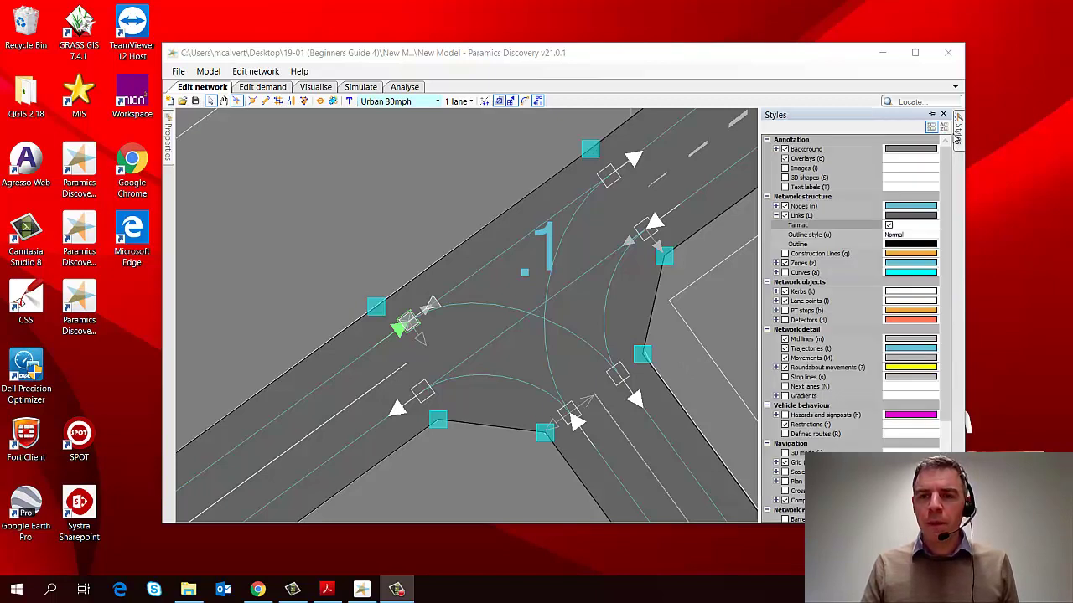
{"action": "left_click", "coordinate": [889, 226]}
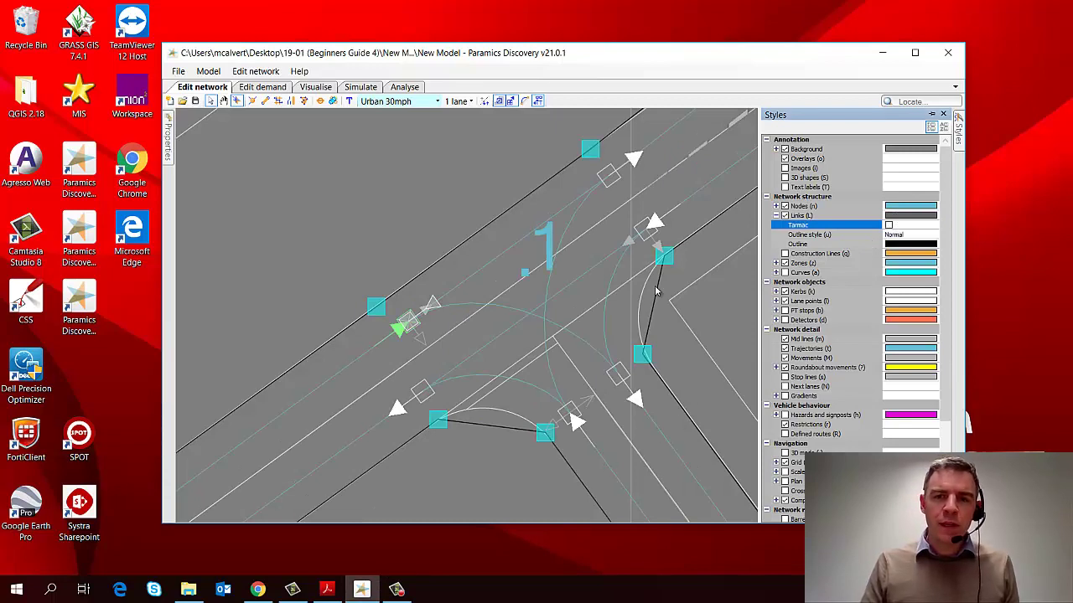
{"action": "left_click", "coordinate": [671, 344]}
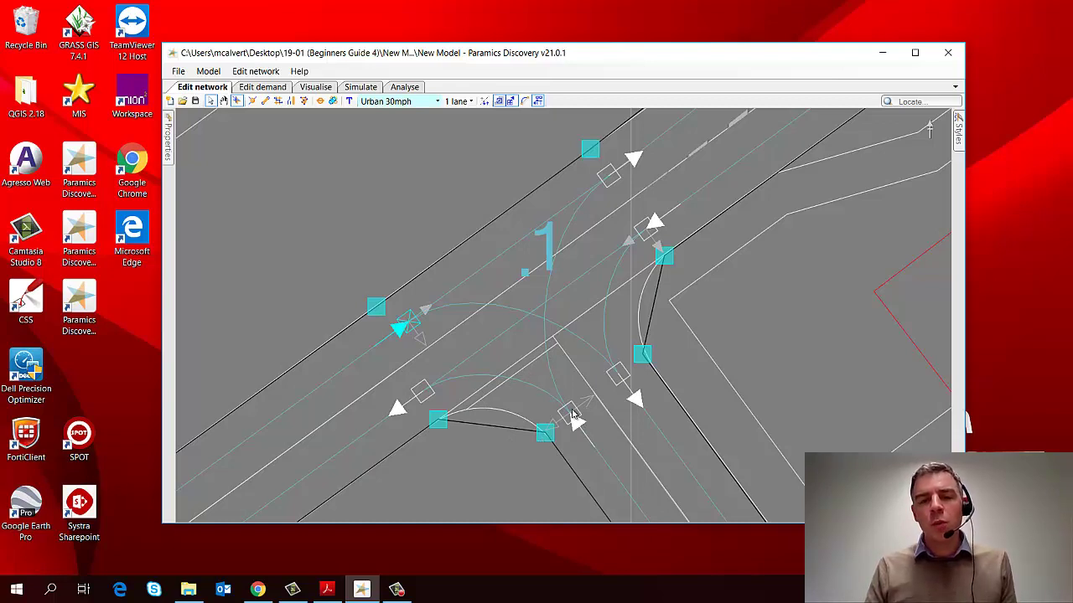
{"action": "left_click_drag", "start_coordinate": [572, 416], "coordinate": [532, 365]}
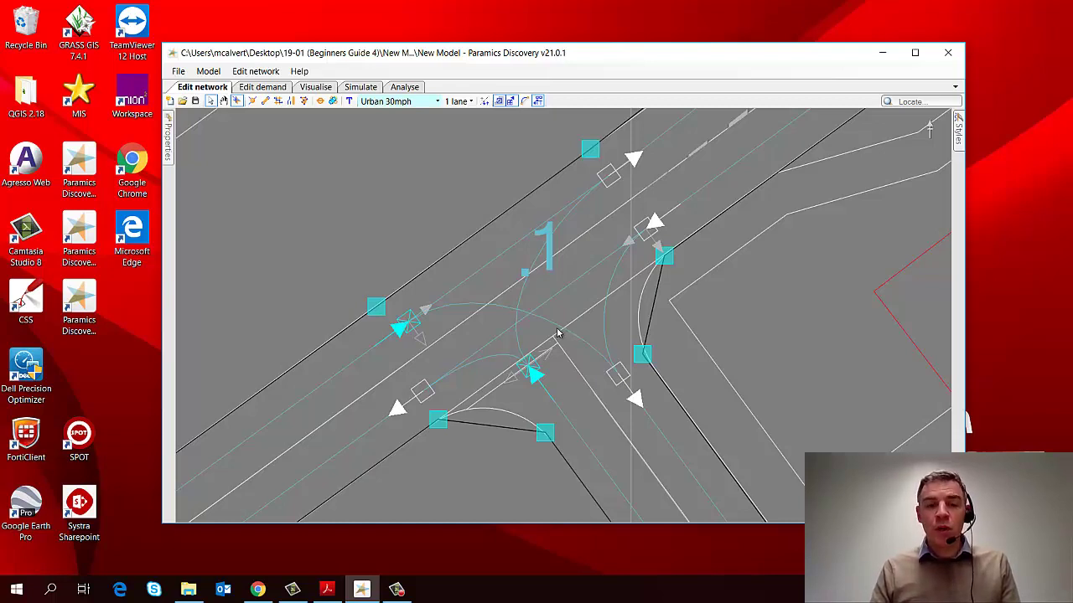
Apply Reset lane point to the left main-road approach lane point from its right-click menu
{"action": "right_click", "coordinate": [410, 323]}
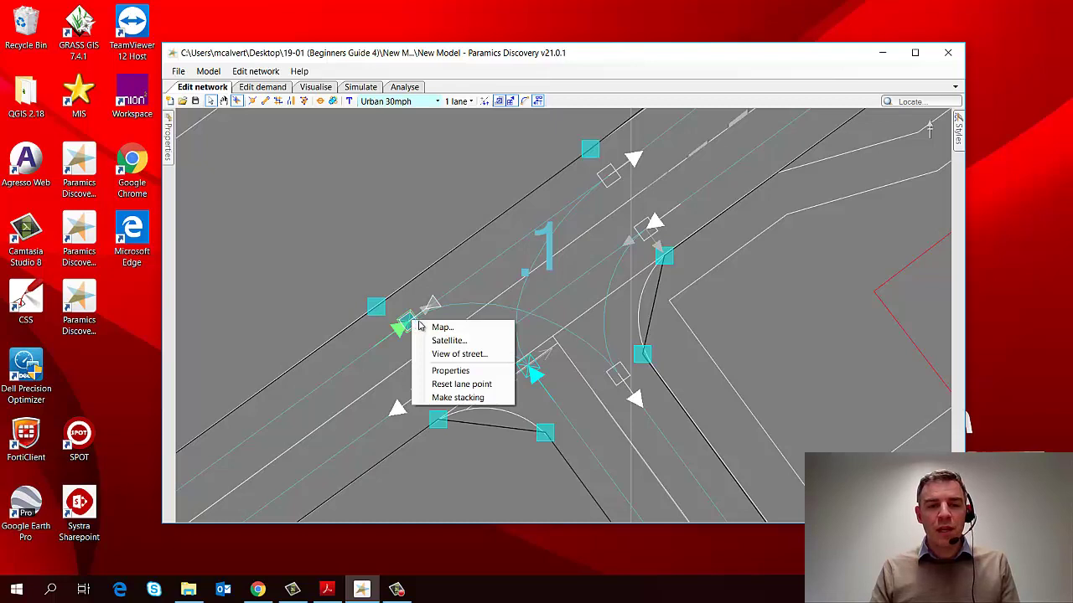
{"action": "left_click", "coordinate": [454, 387]}
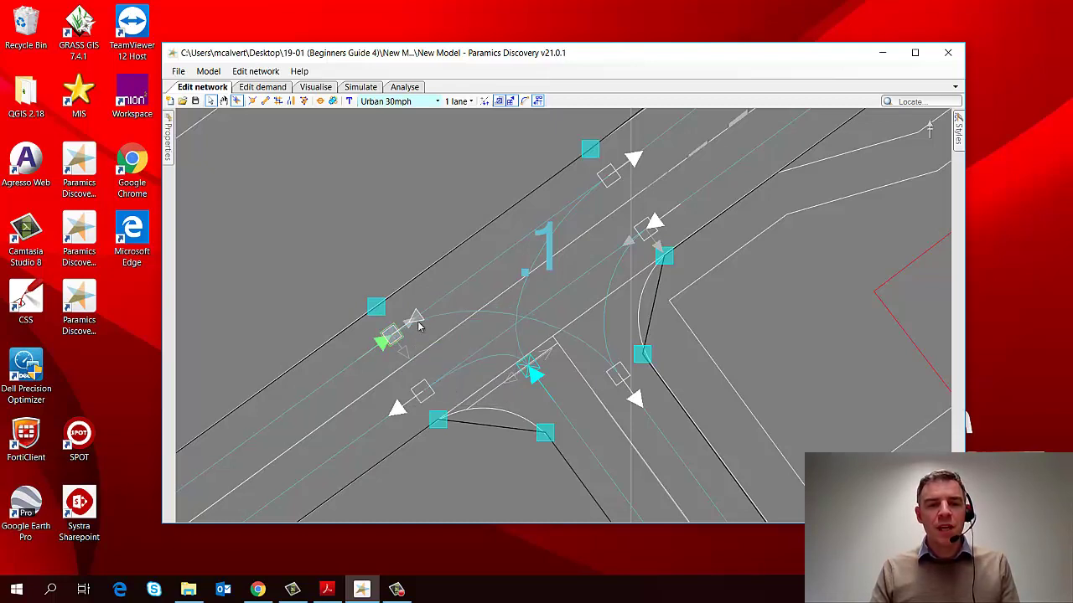